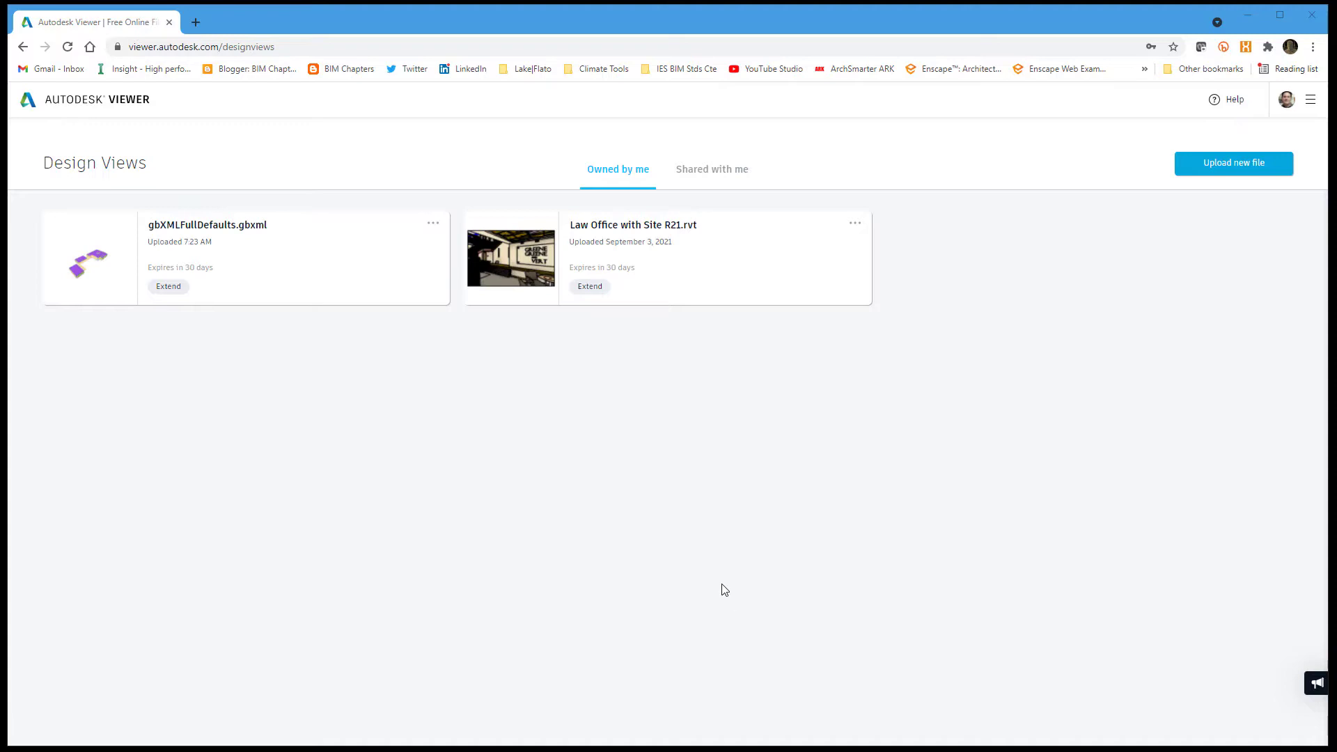
Step: Check the supported file formats from the upload option, then return to the home page
left_click(1215, 170)
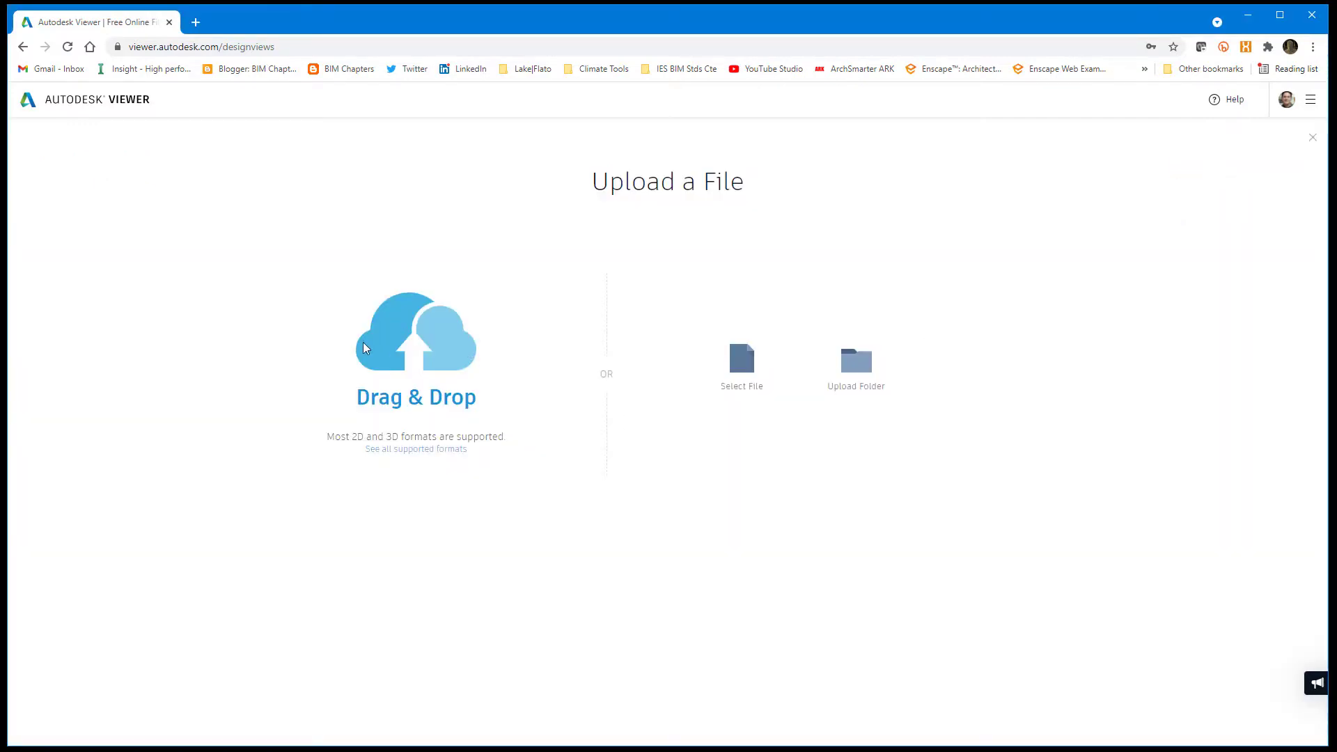
left_click(393, 450)
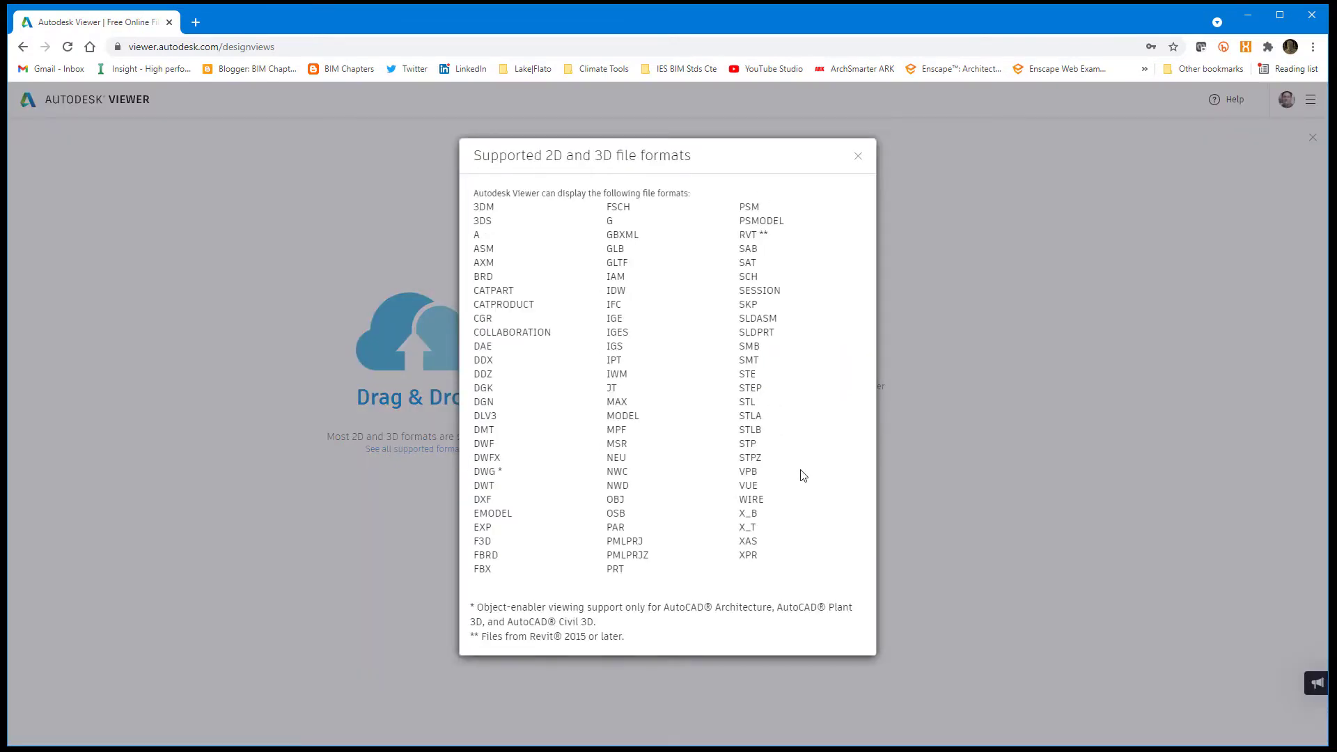
left_click(858, 160)
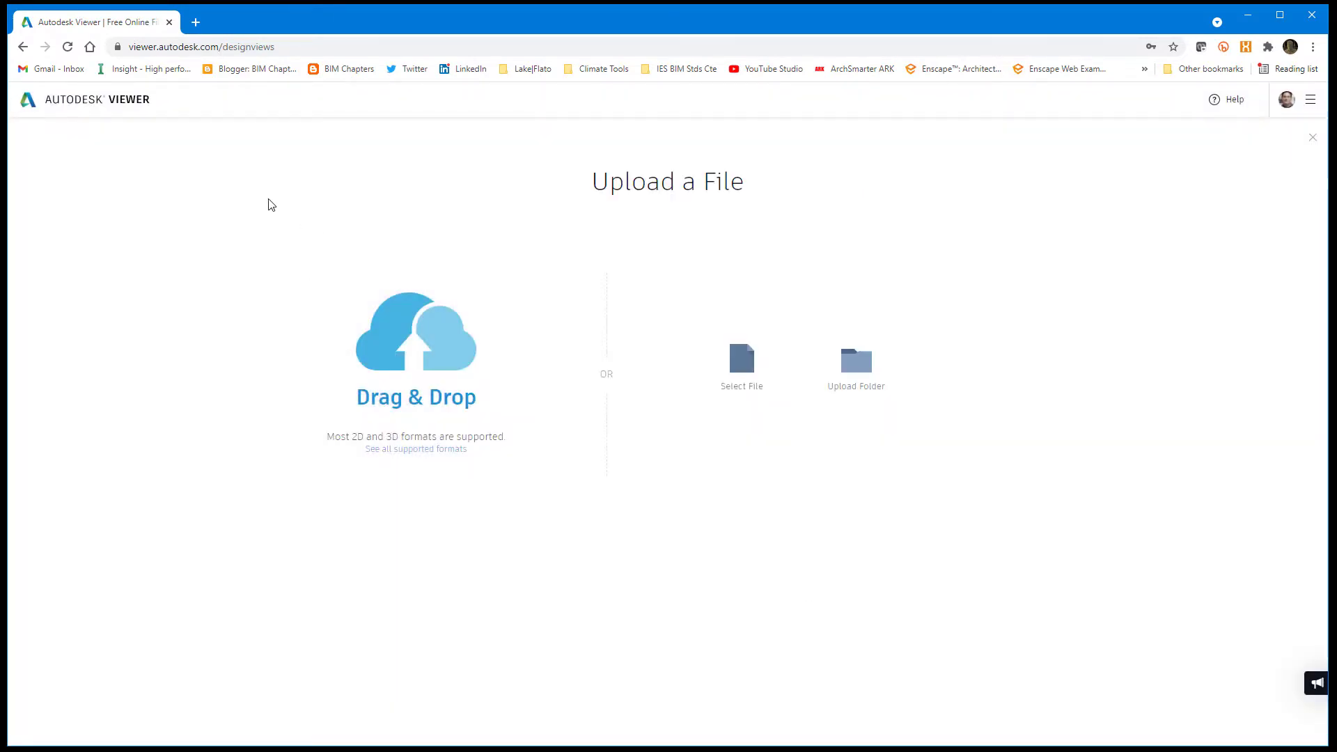
left_click(111, 99)
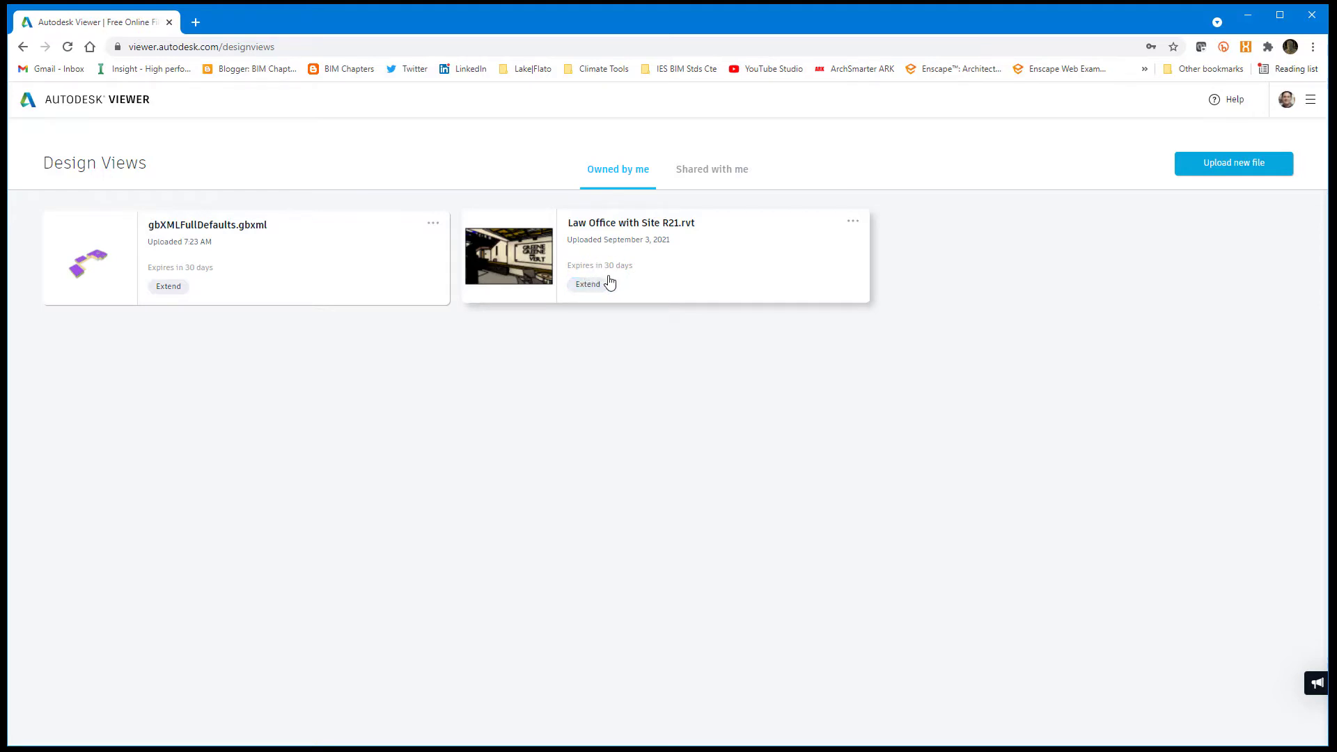
Step: Open Law Office with Site R21.rvt, orbit the cutaway and select an upper-floor wall panel
left_click(640, 240)
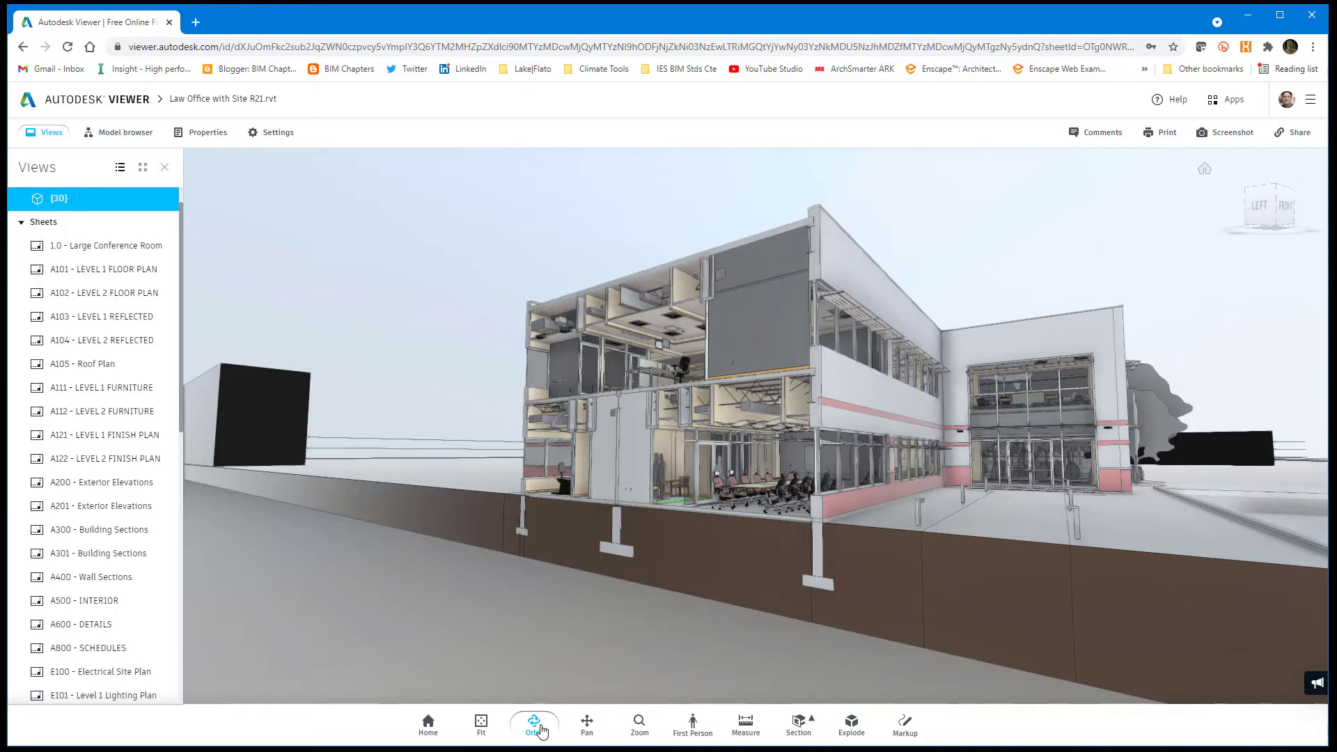
left_click_drag(700, 502, 791, 551)
left_click(742, 440)
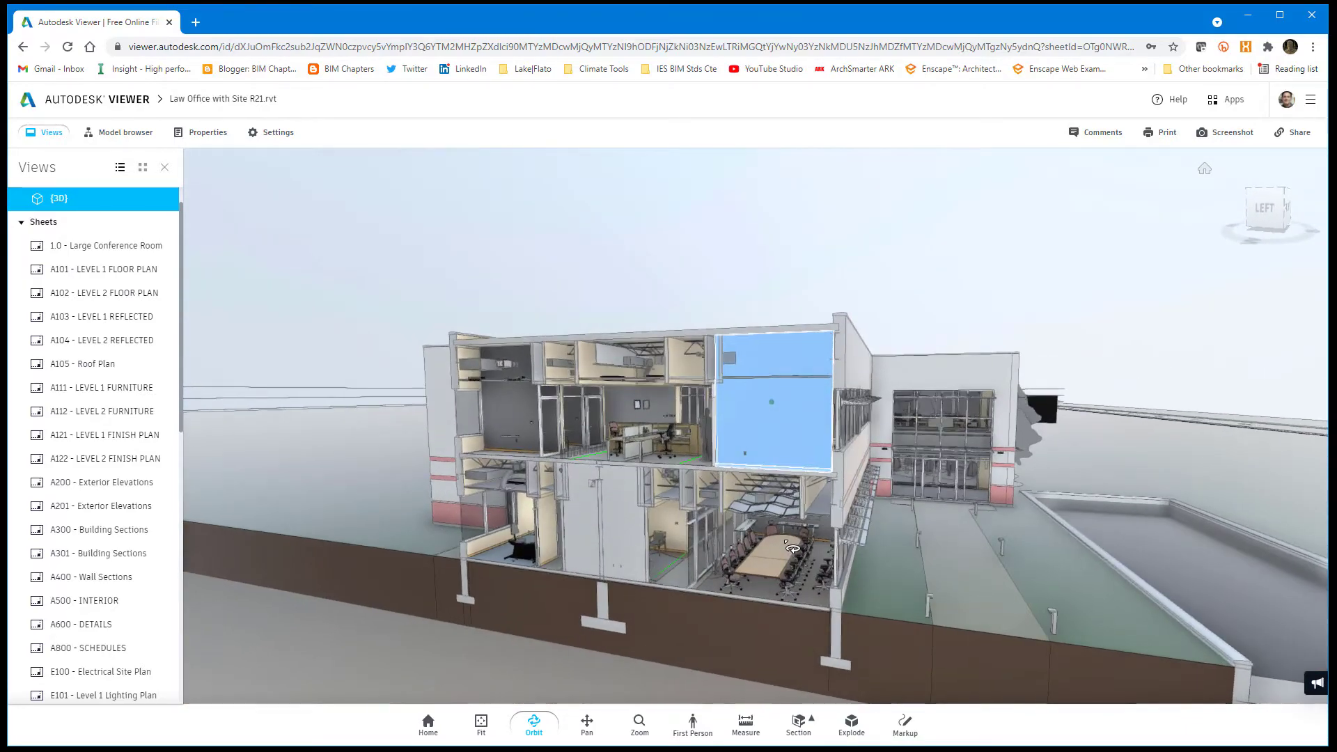
Step: Switch to First Person and walk forward, leveling the view, into the room beside the conference room
left_click(695, 731)
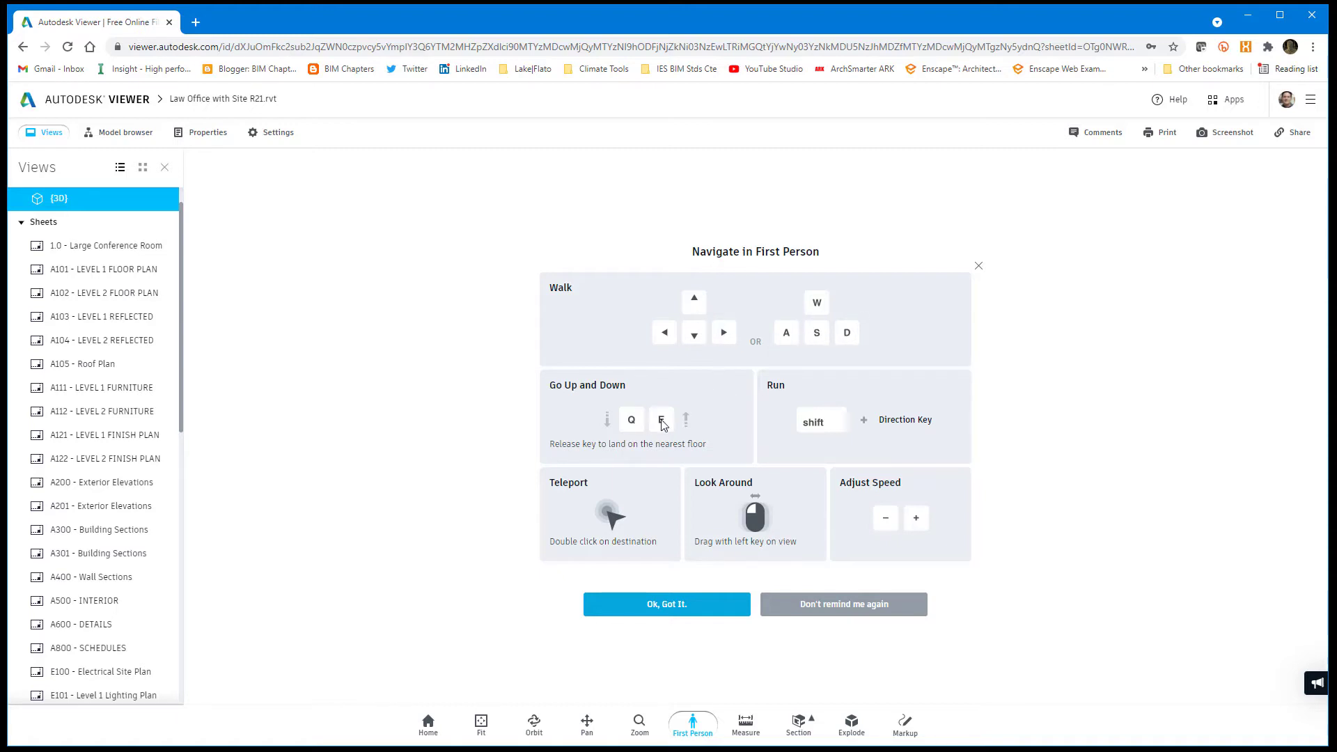
left_click(698, 603)
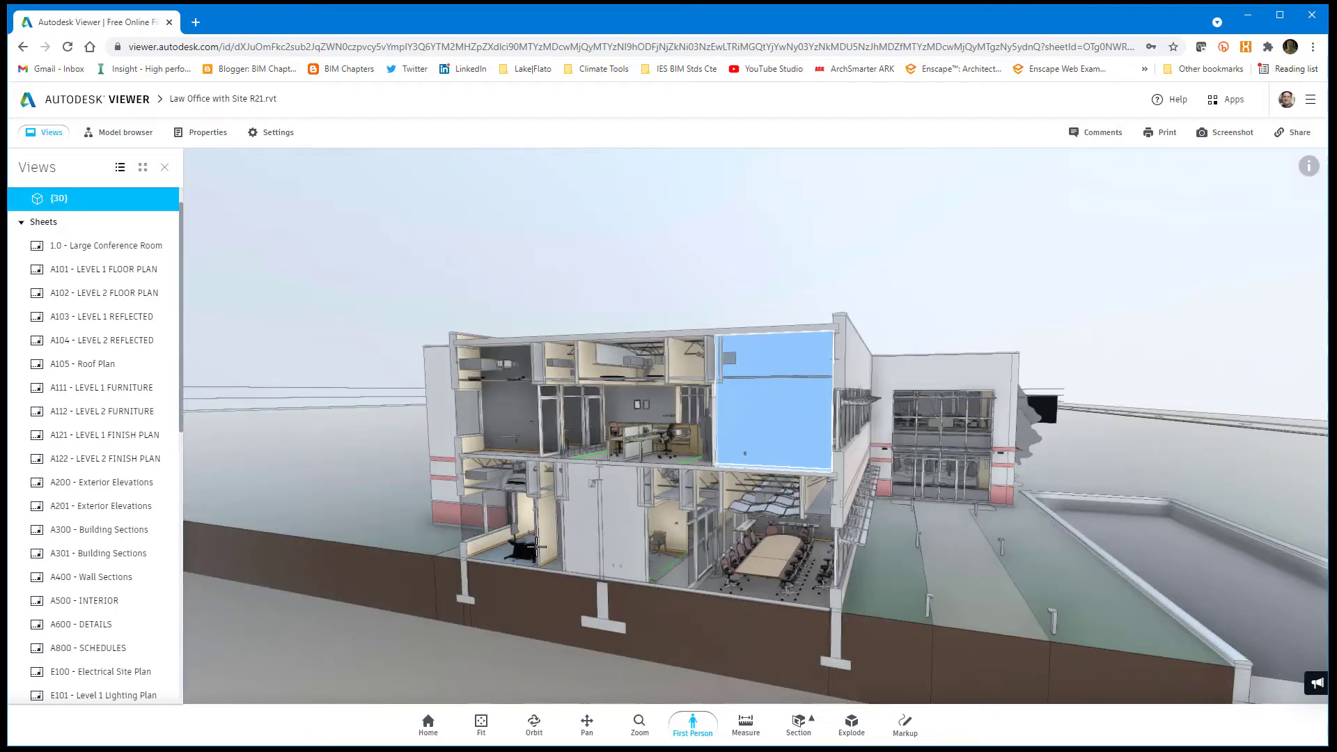
key("w")
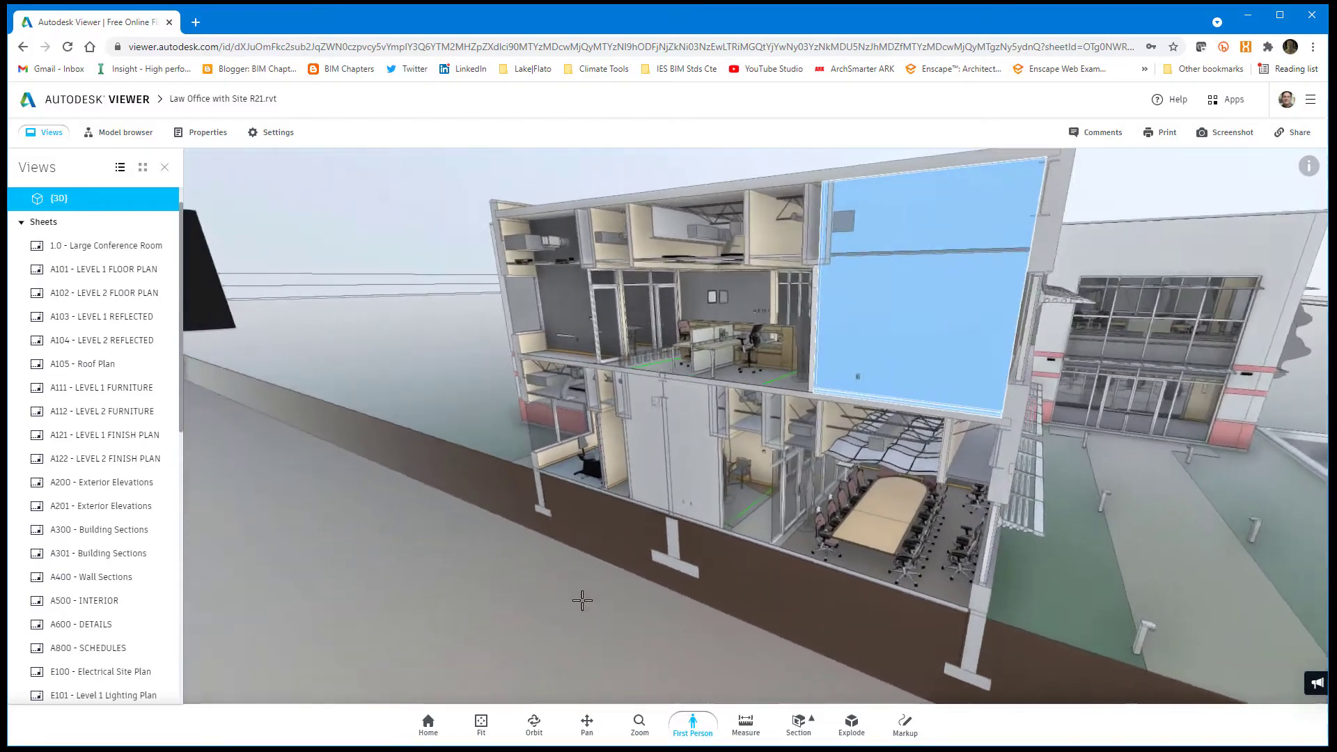
key("w")
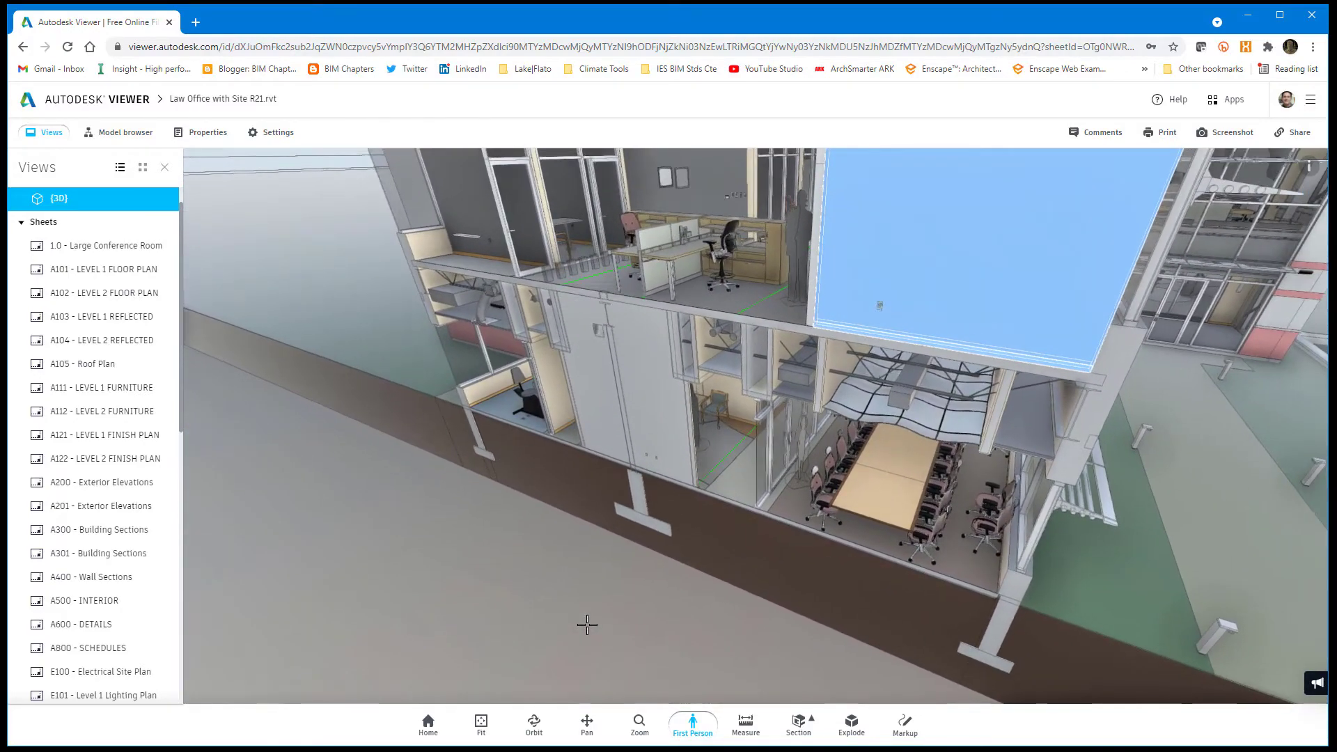
key("w")
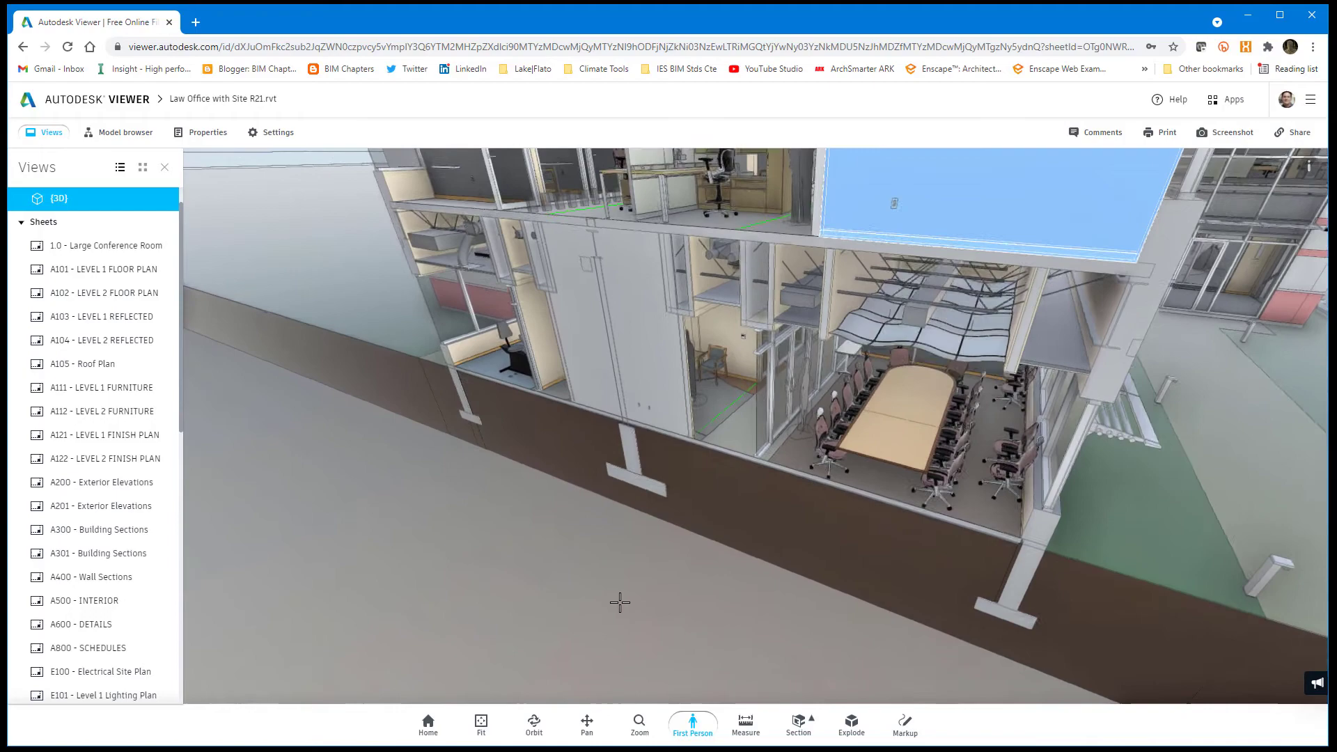
left_click_drag(620, 602, 621, 535)
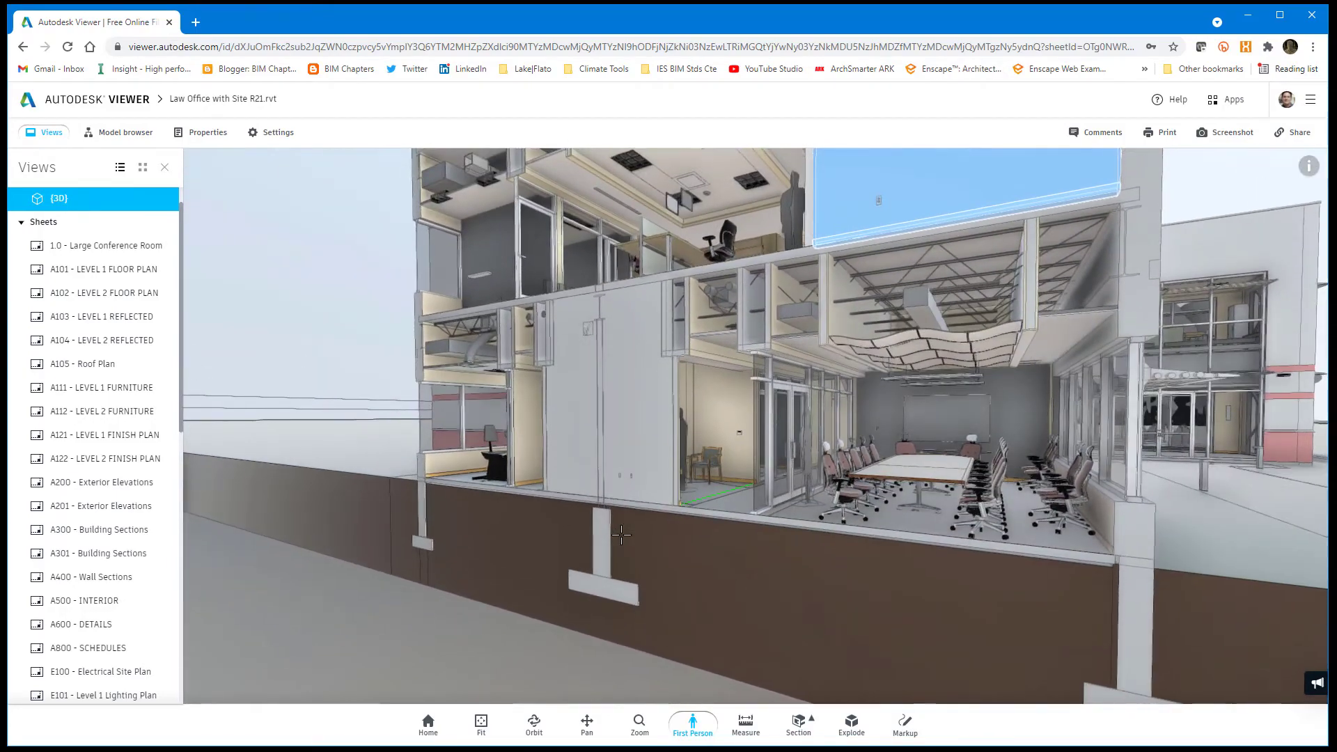
key("w")
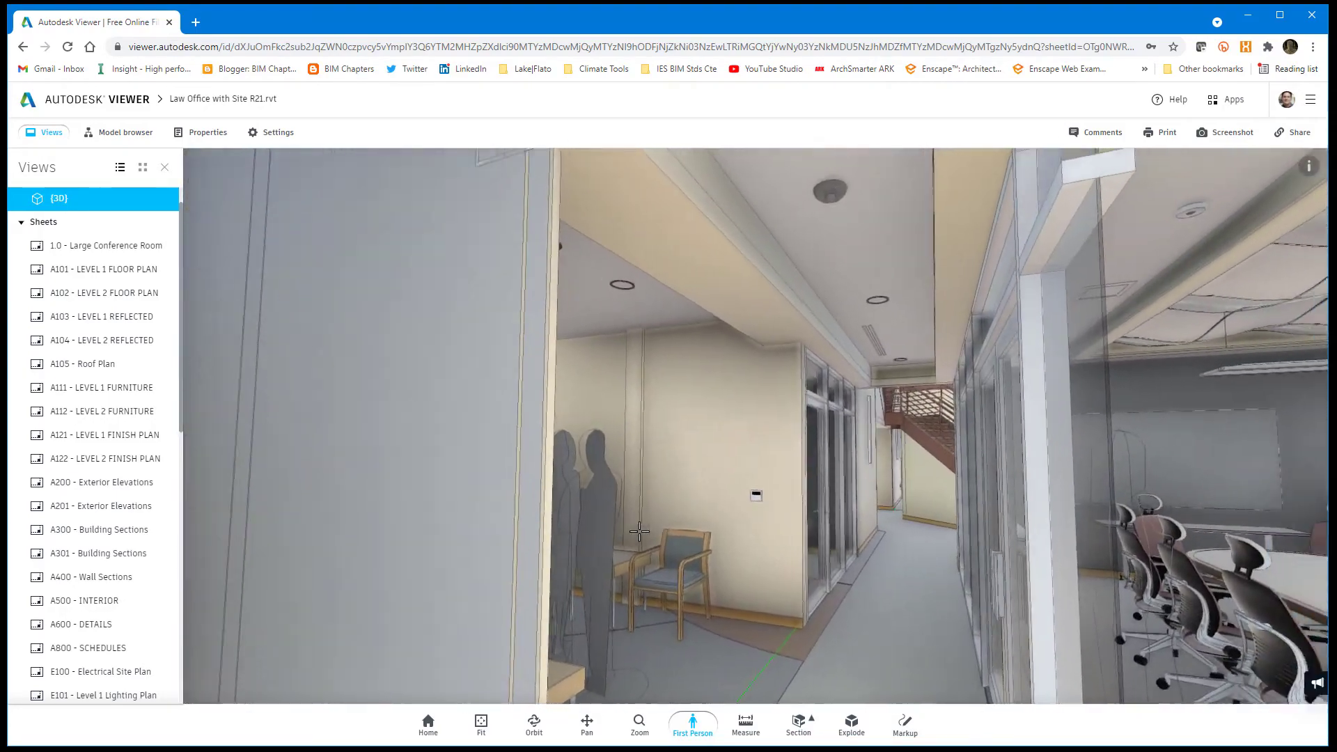
Step: Walk down the corridor, turn right and advance onto the balcony overlooking the atrium staircase
key("w")
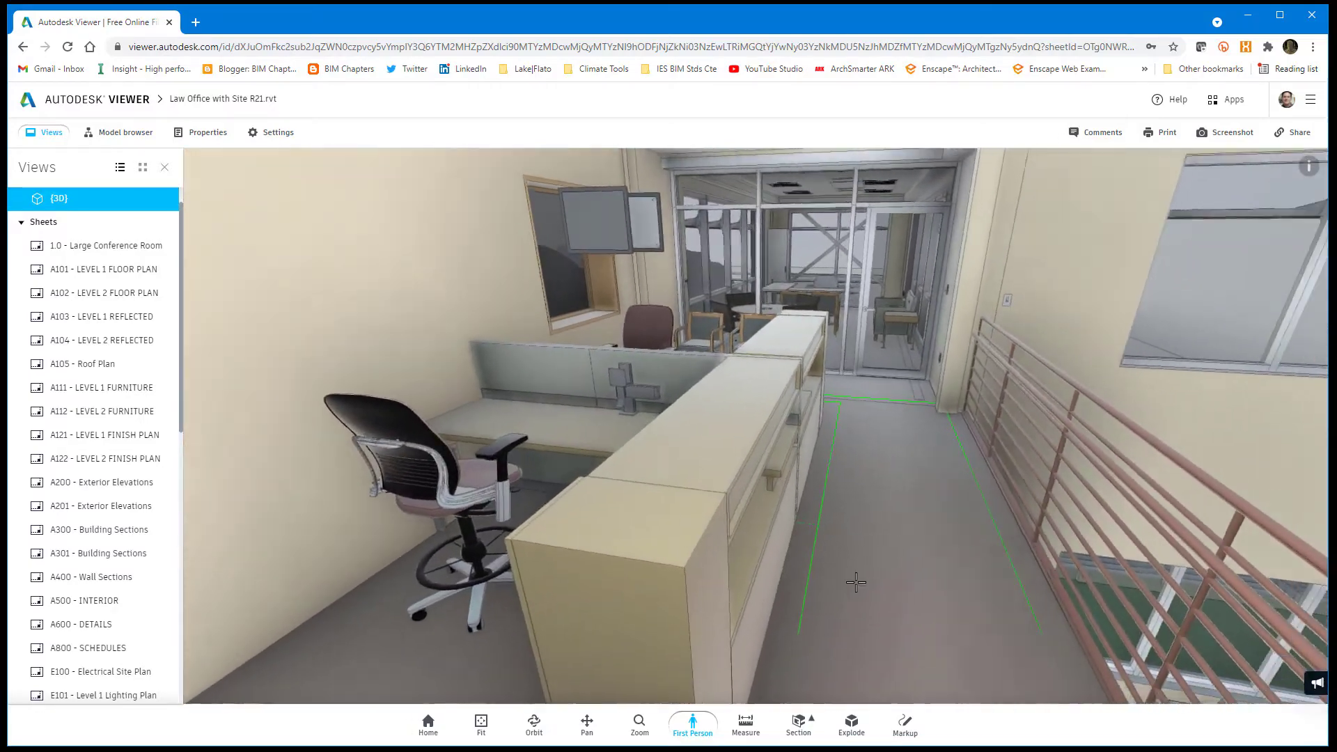
left_click_drag(856, 582, 1157, 569)
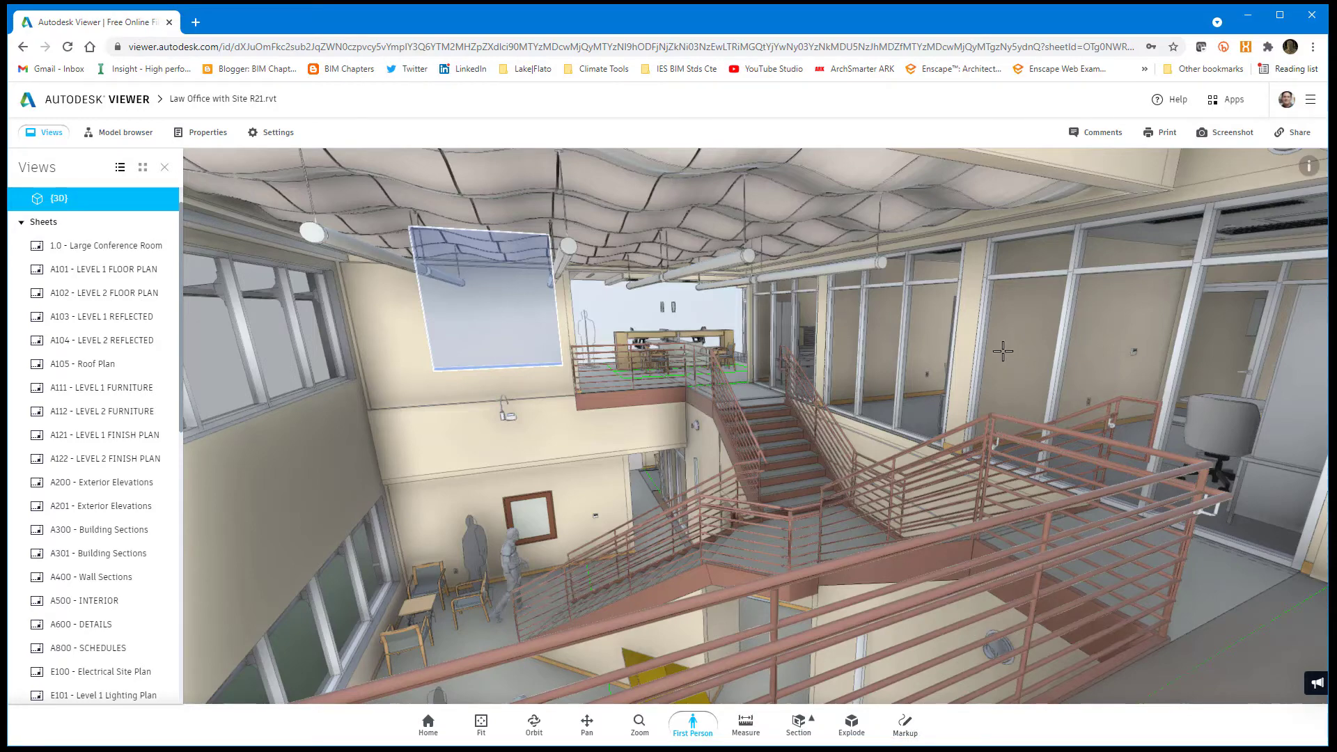
key("w")
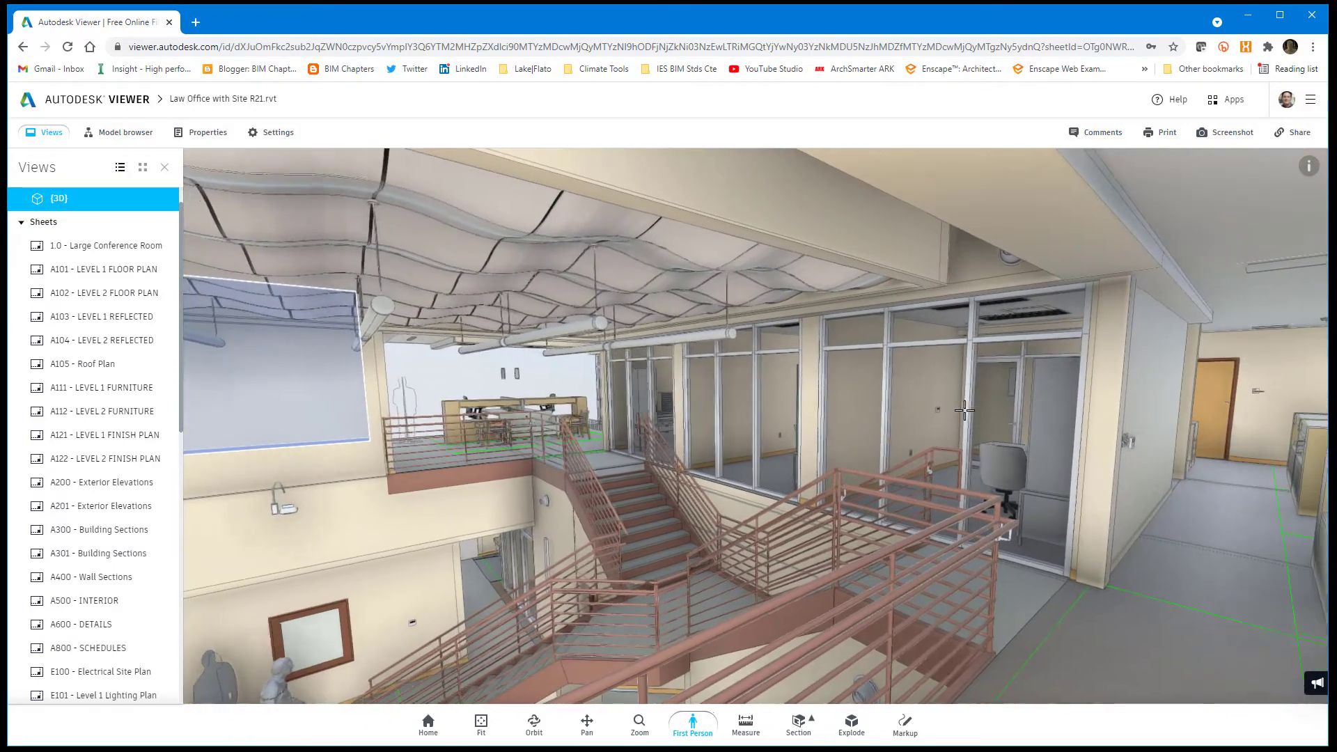
key("w")
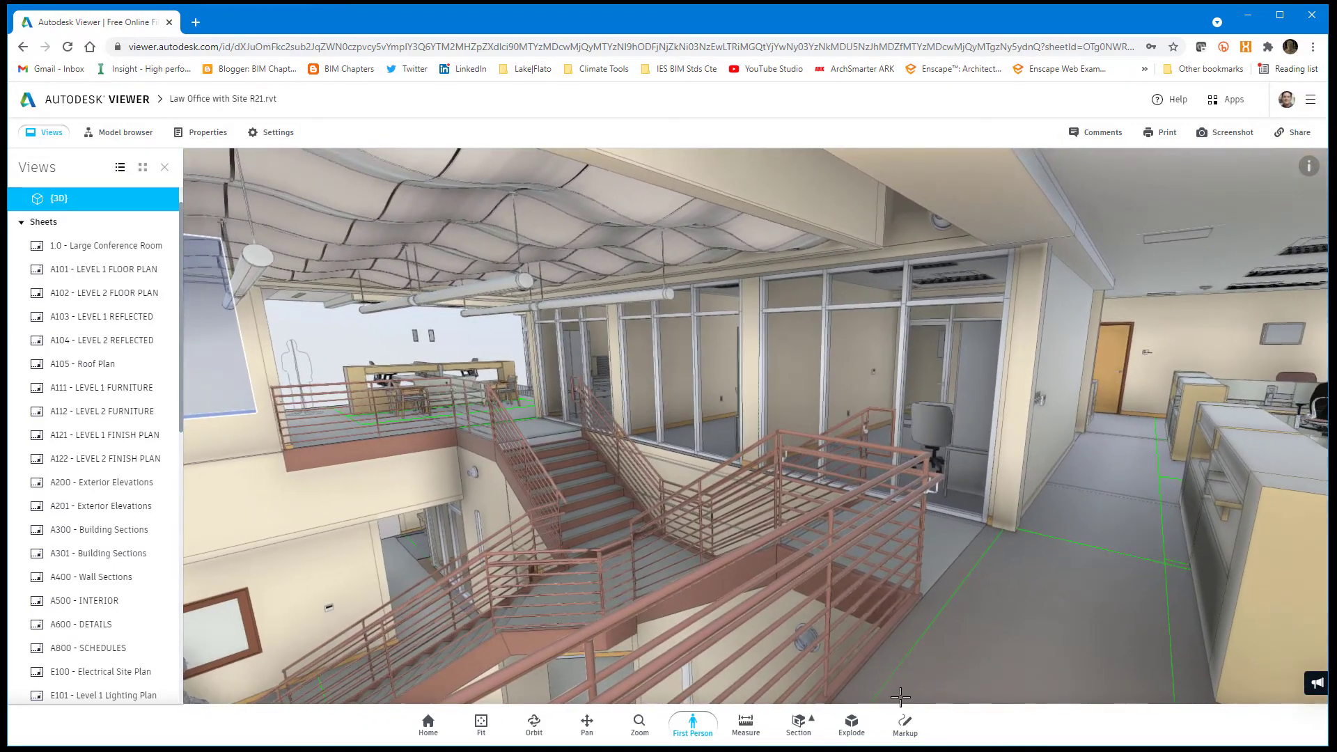
Step: Draw a red circle around the glazed office corner and save the markup as a comment
left_click(904, 726)
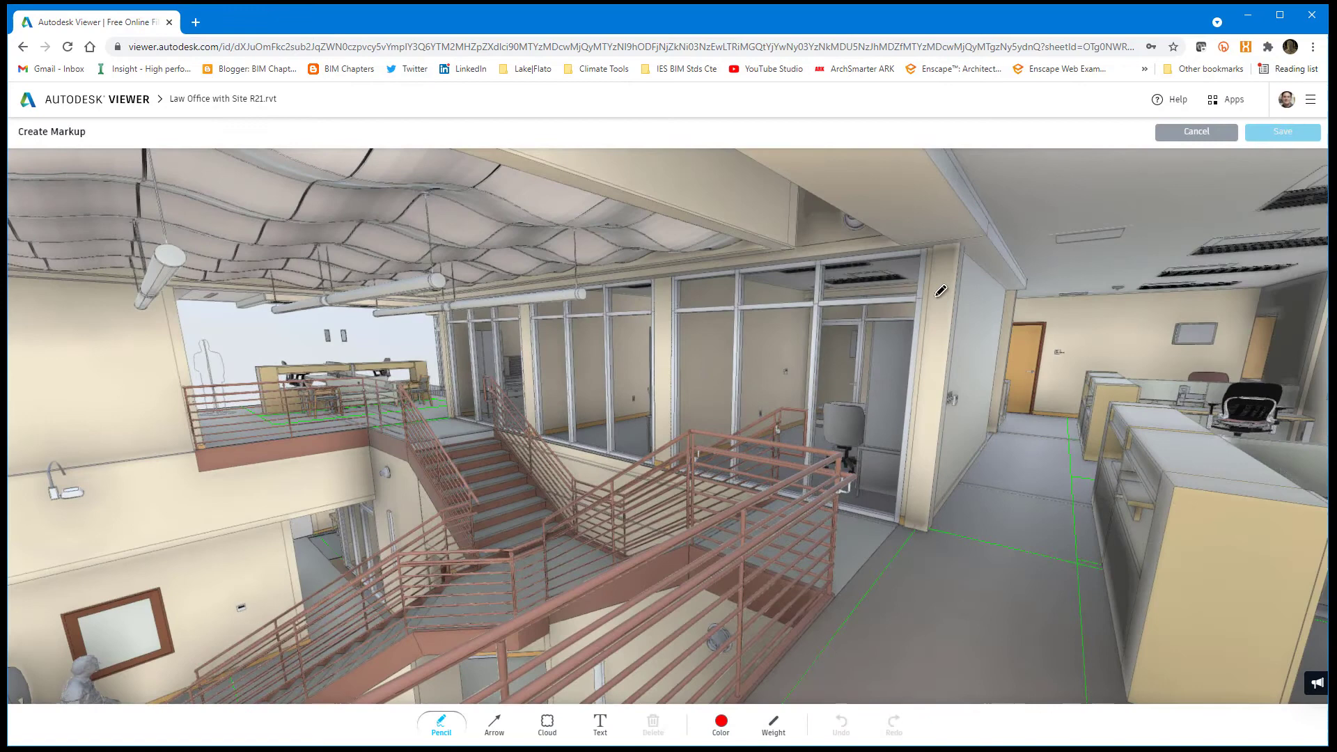
mouse_move(925, 230)
left_mouse_down()
mouse_move(871, 254)
mouse_move(933, 390)
mouse_move(1036, 258)
mouse_move(934, 225)
left_mouse_up()
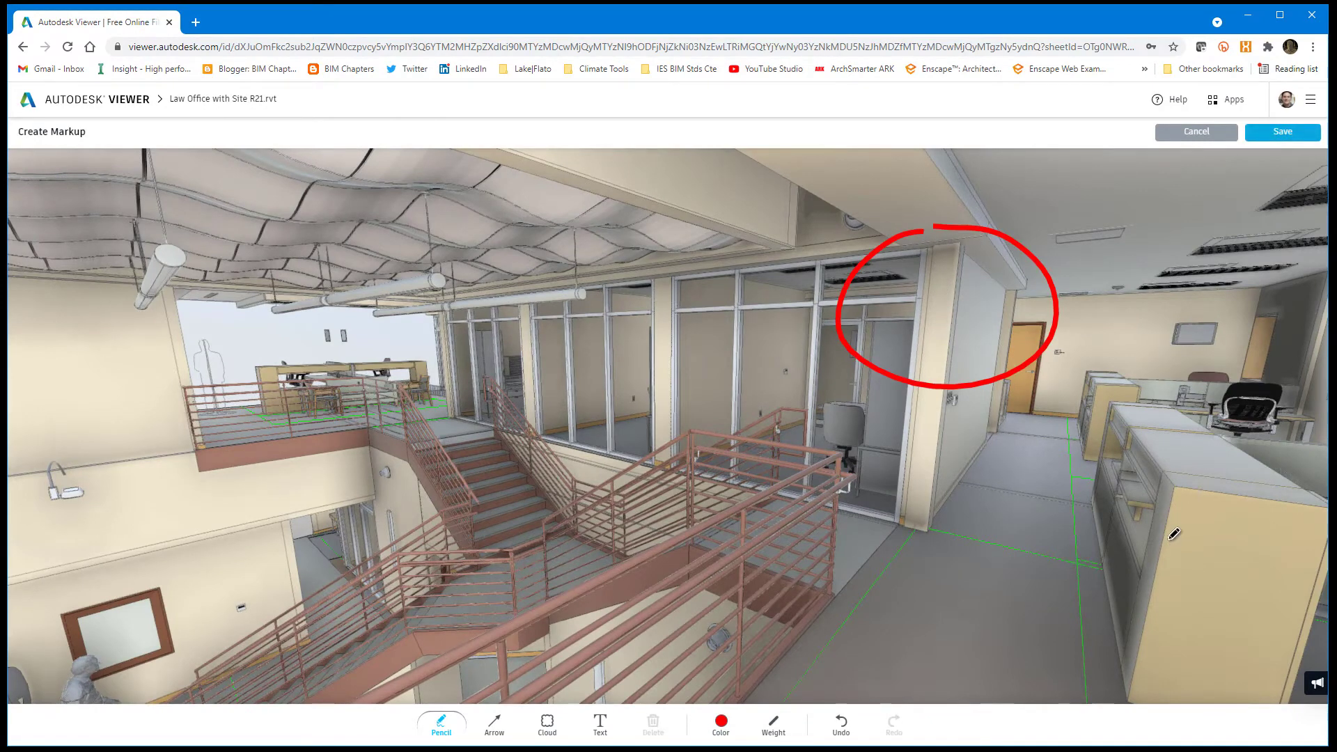
left_click(1283, 132)
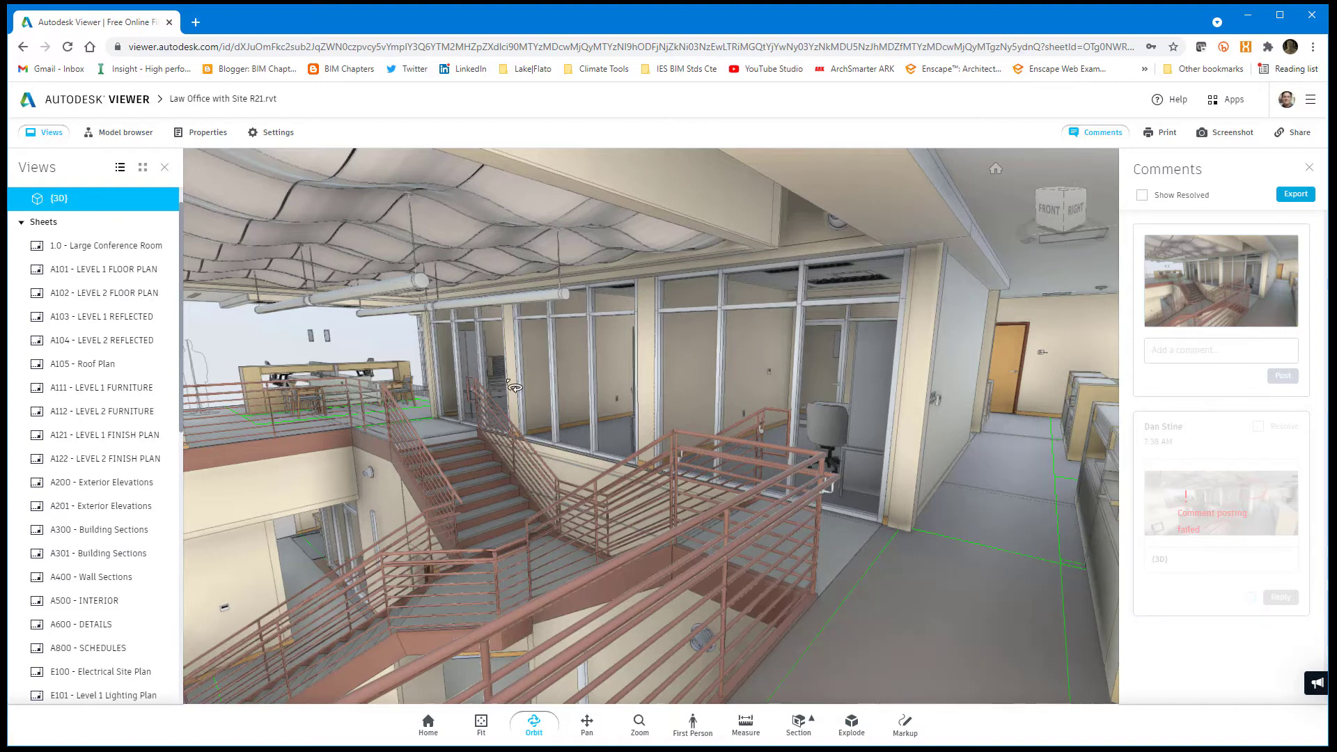
left_click(133, 136)
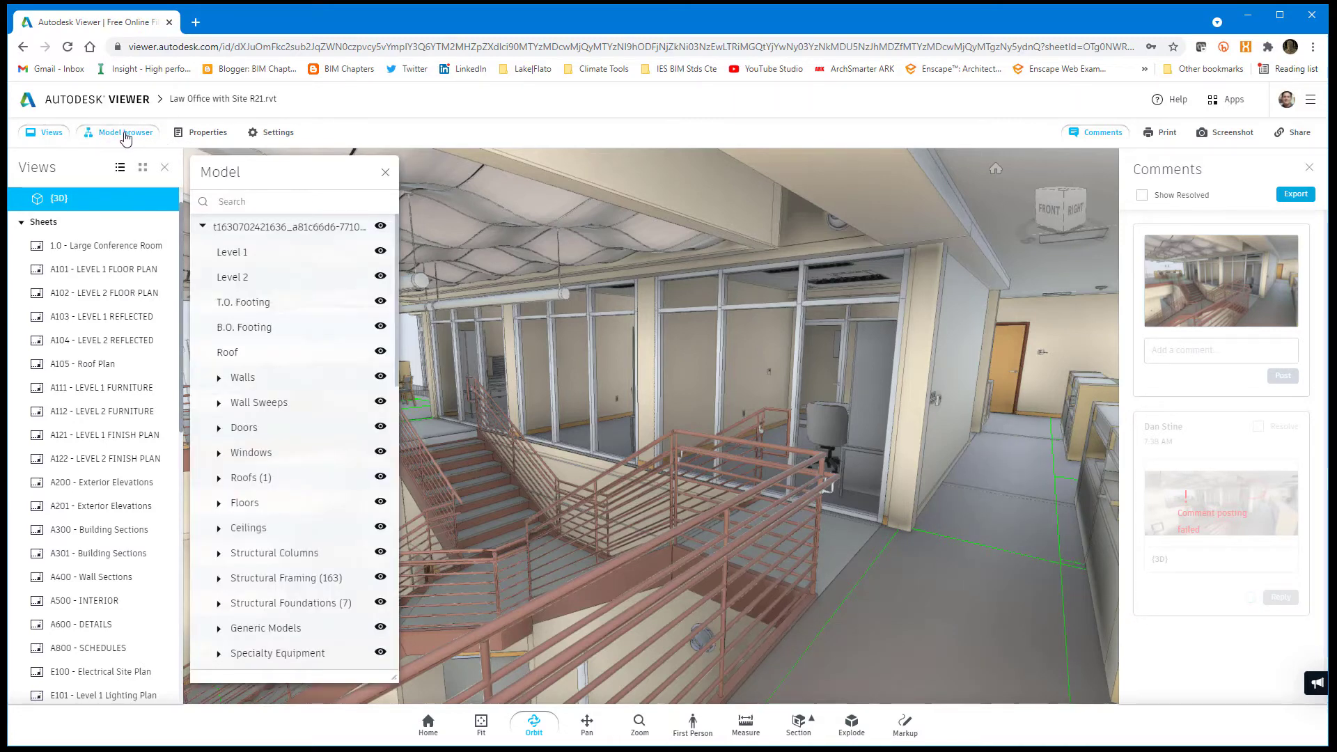
left_click(380, 377)
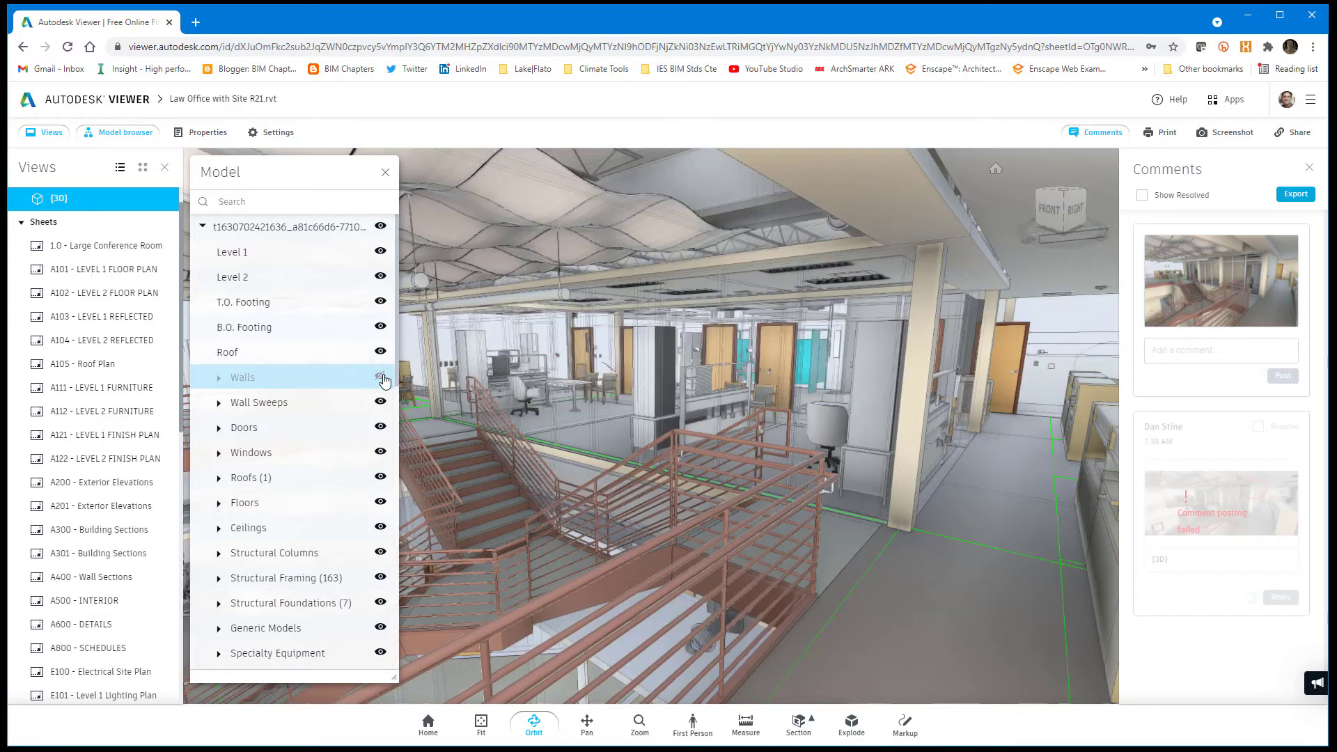
left_click(380, 377)
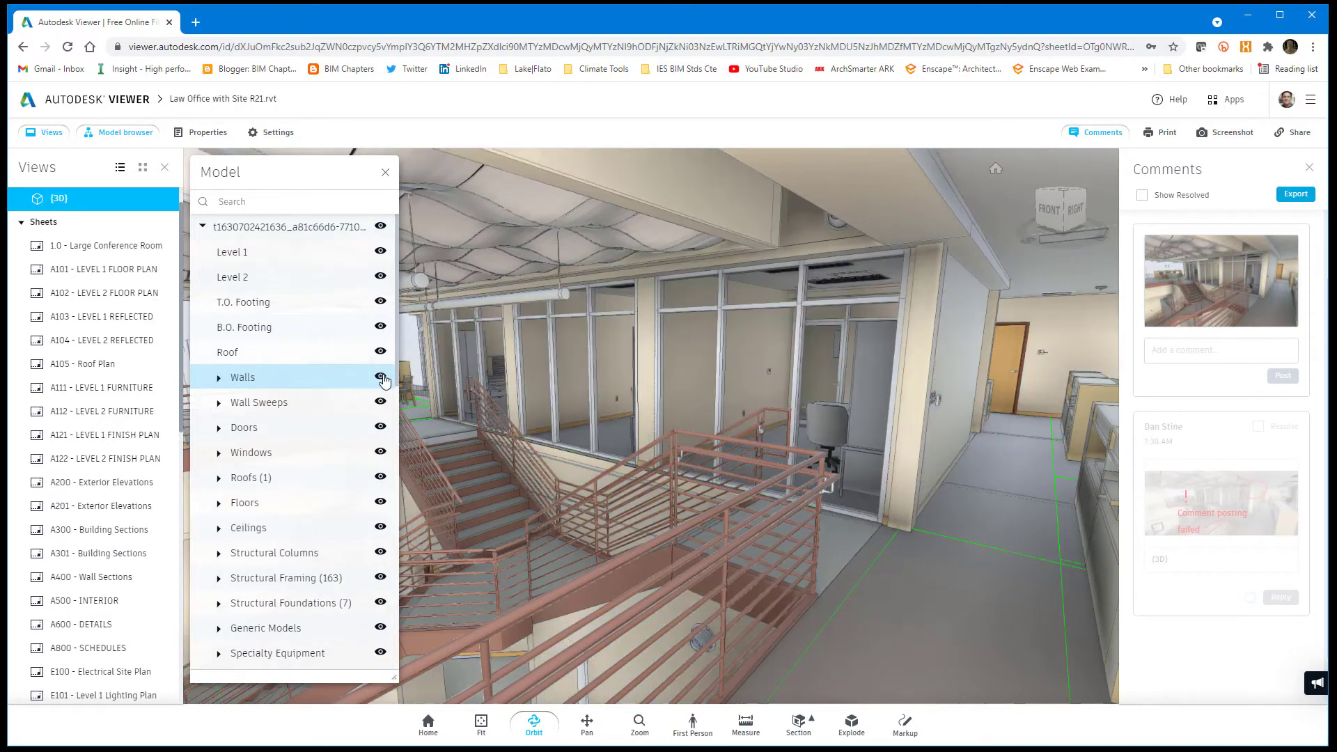
left_click(381, 377)
left_click(381, 378)
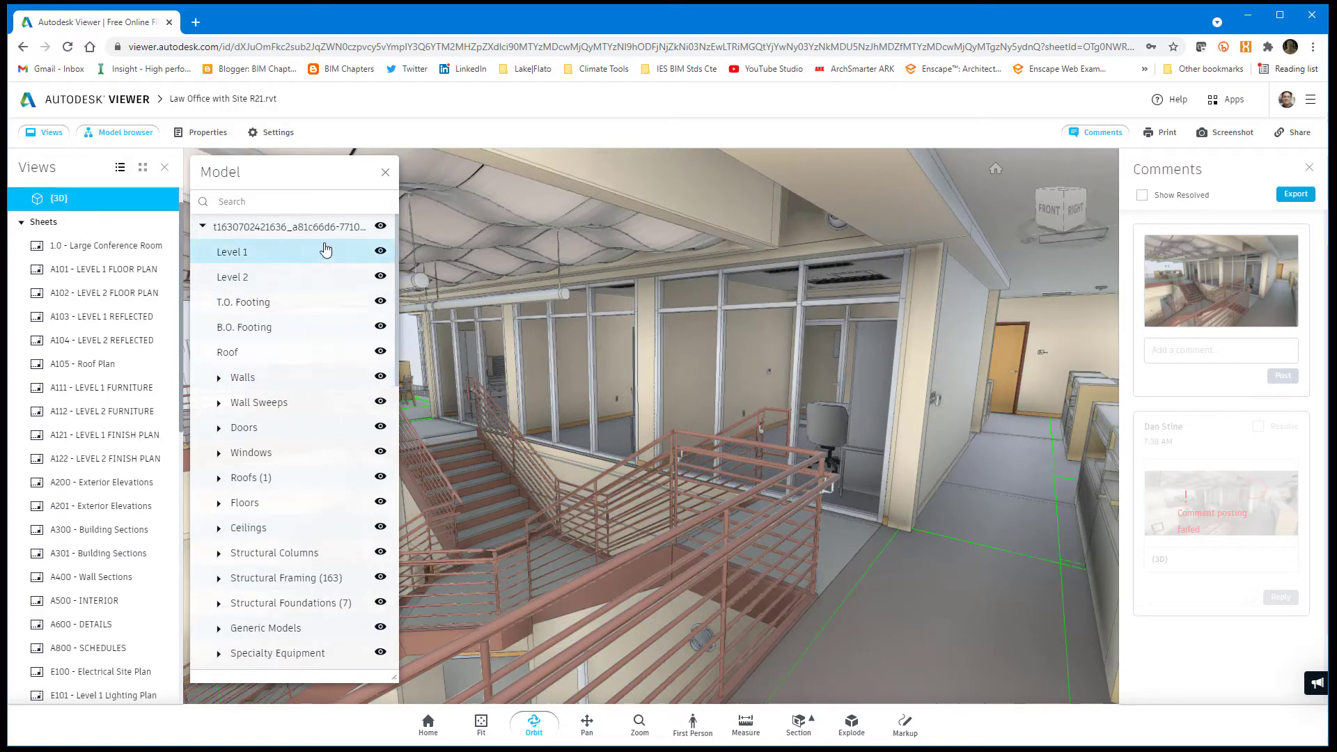
left_click(385, 174)
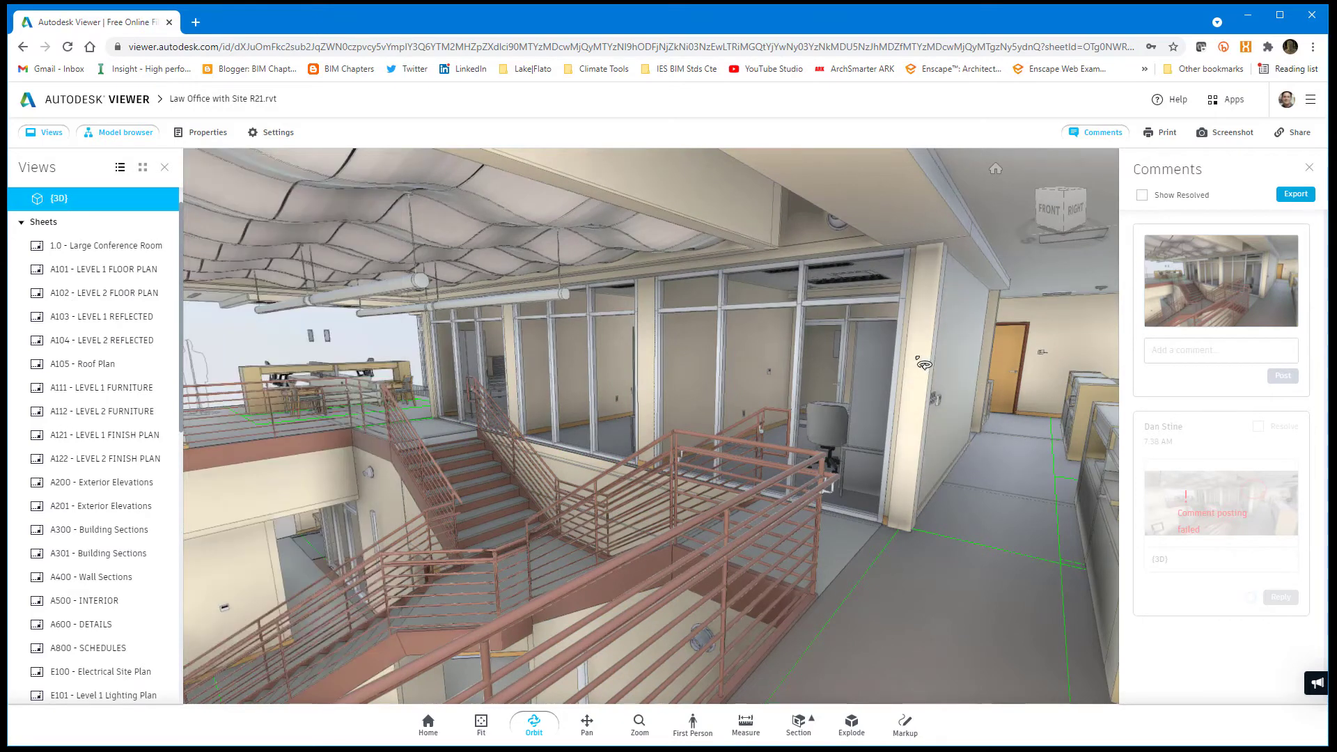
left_click(919, 378)
left_click(207, 132)
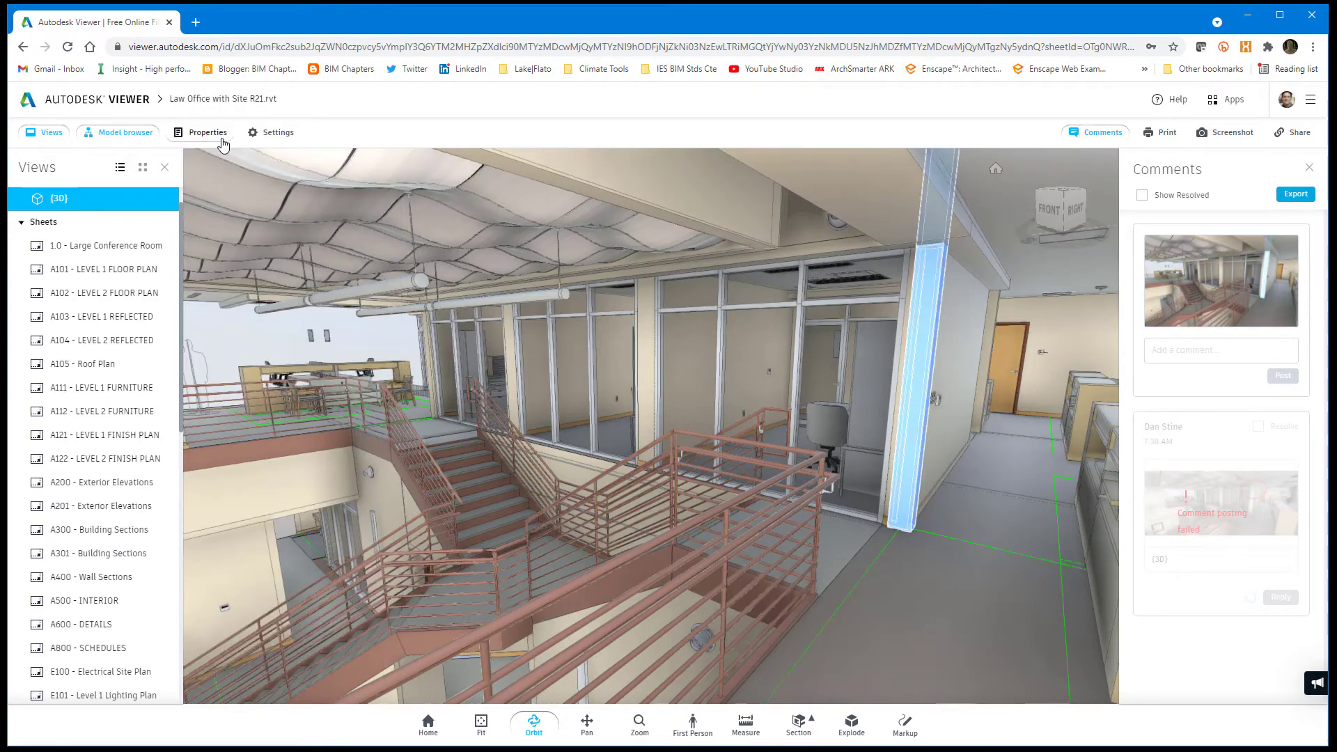
scroll(851, 439, "down", 10)
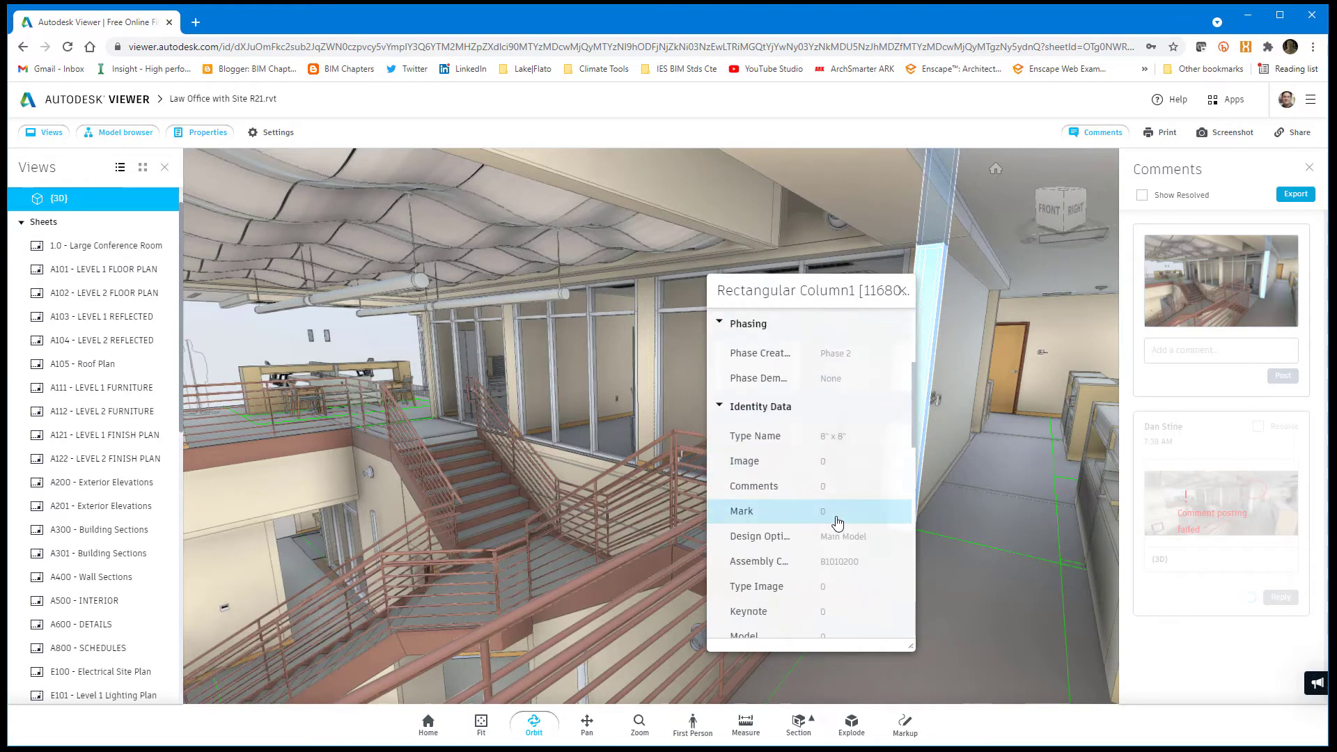
scroll(846, 488, "up", 10)
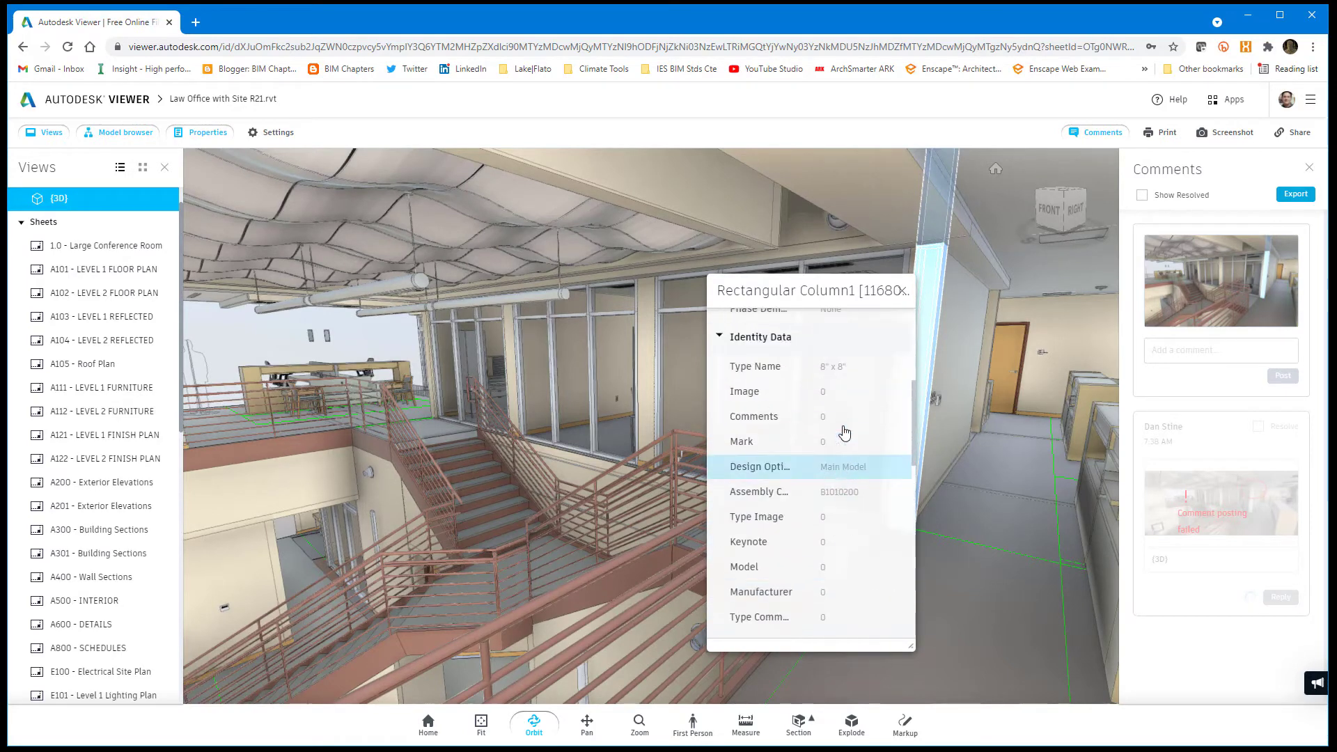
left_click(903, 291)
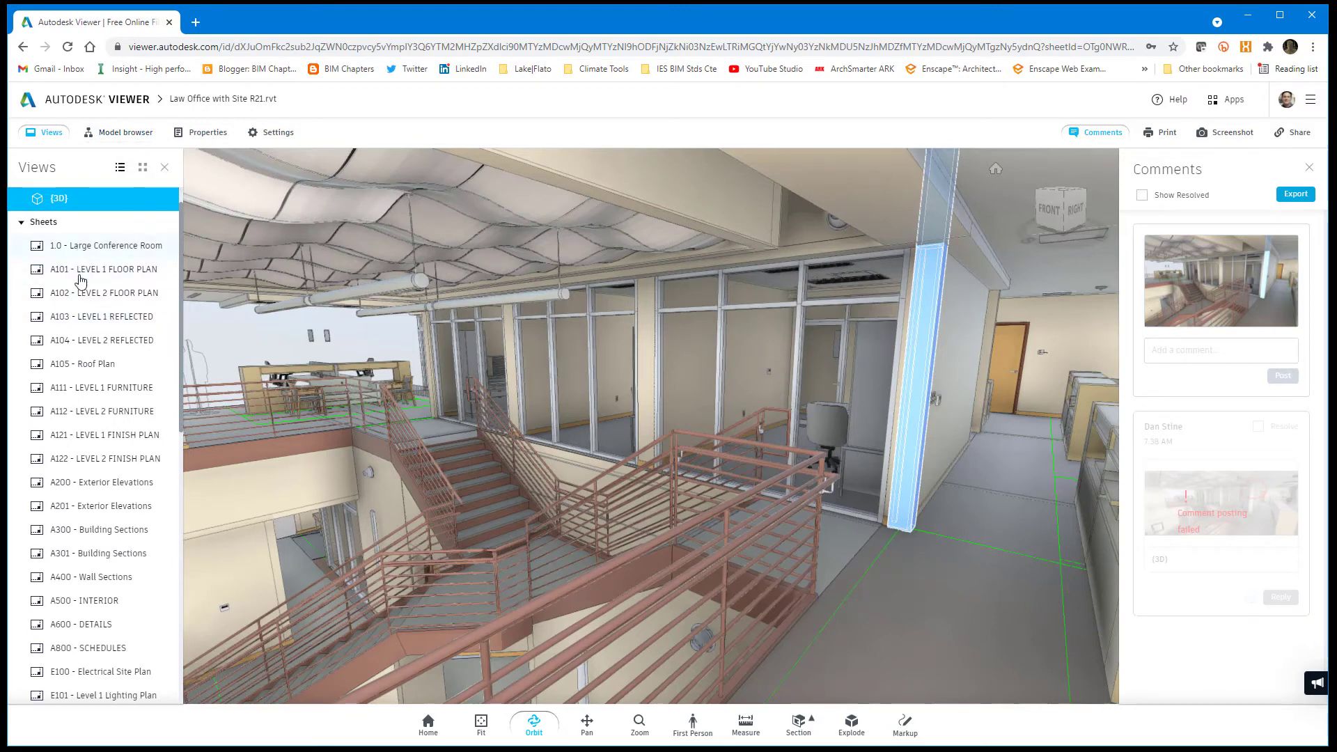
Step: Open sheet A101 and measure the opening beside door 114 at 38.000 inches
left_click(115, 270)
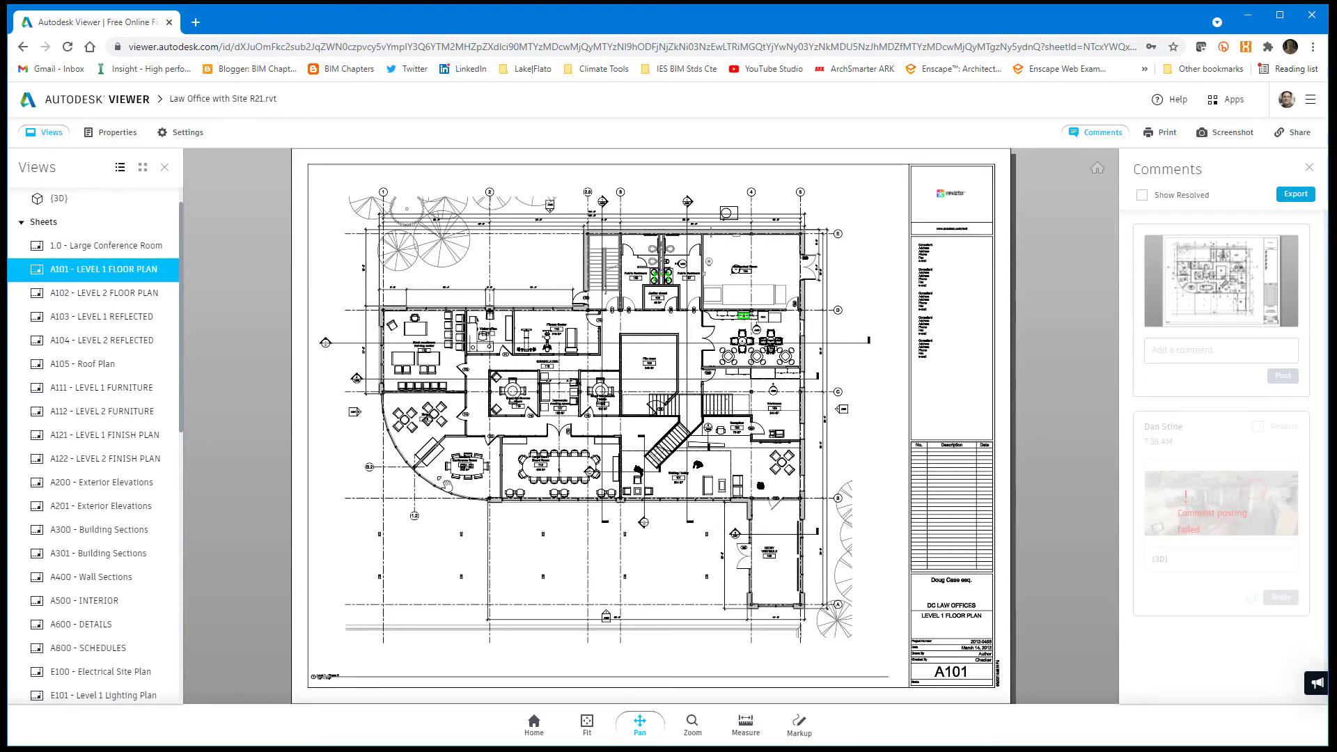
scroll(460, 482, "up", 10)
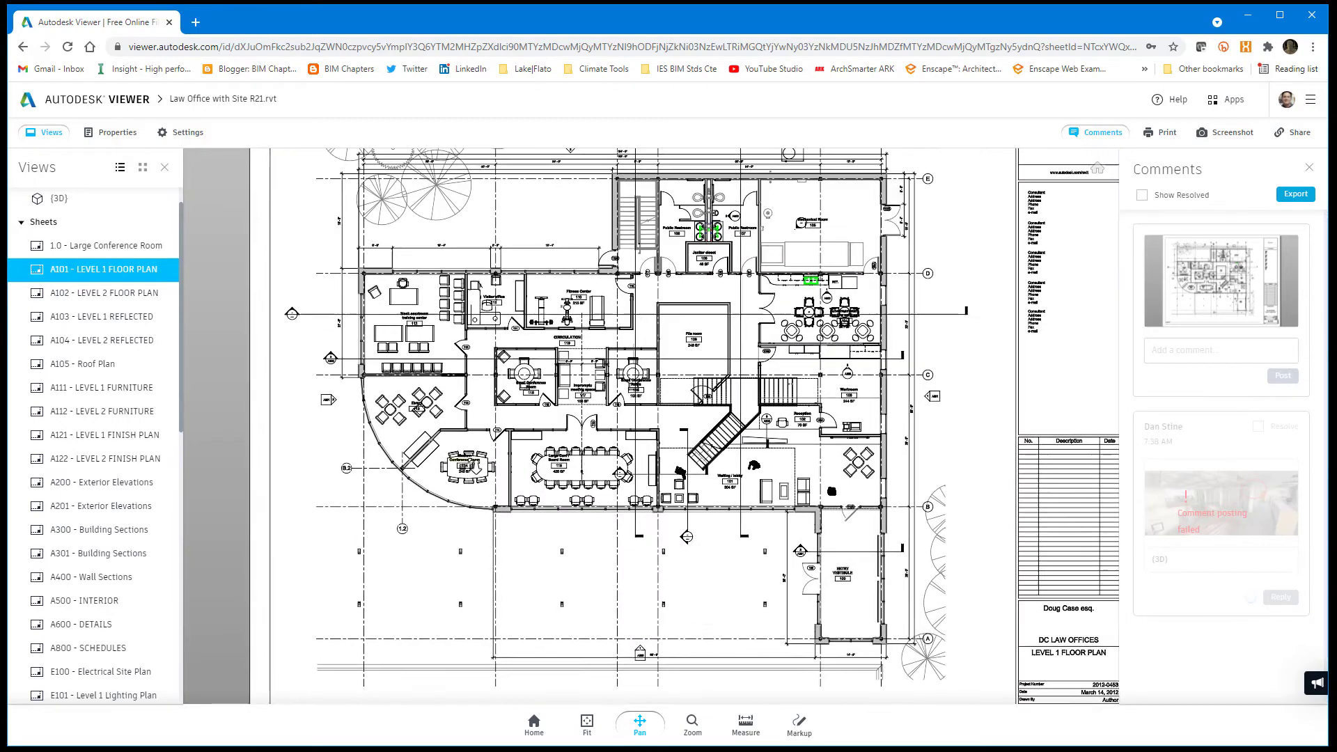
left_click(746, 724)
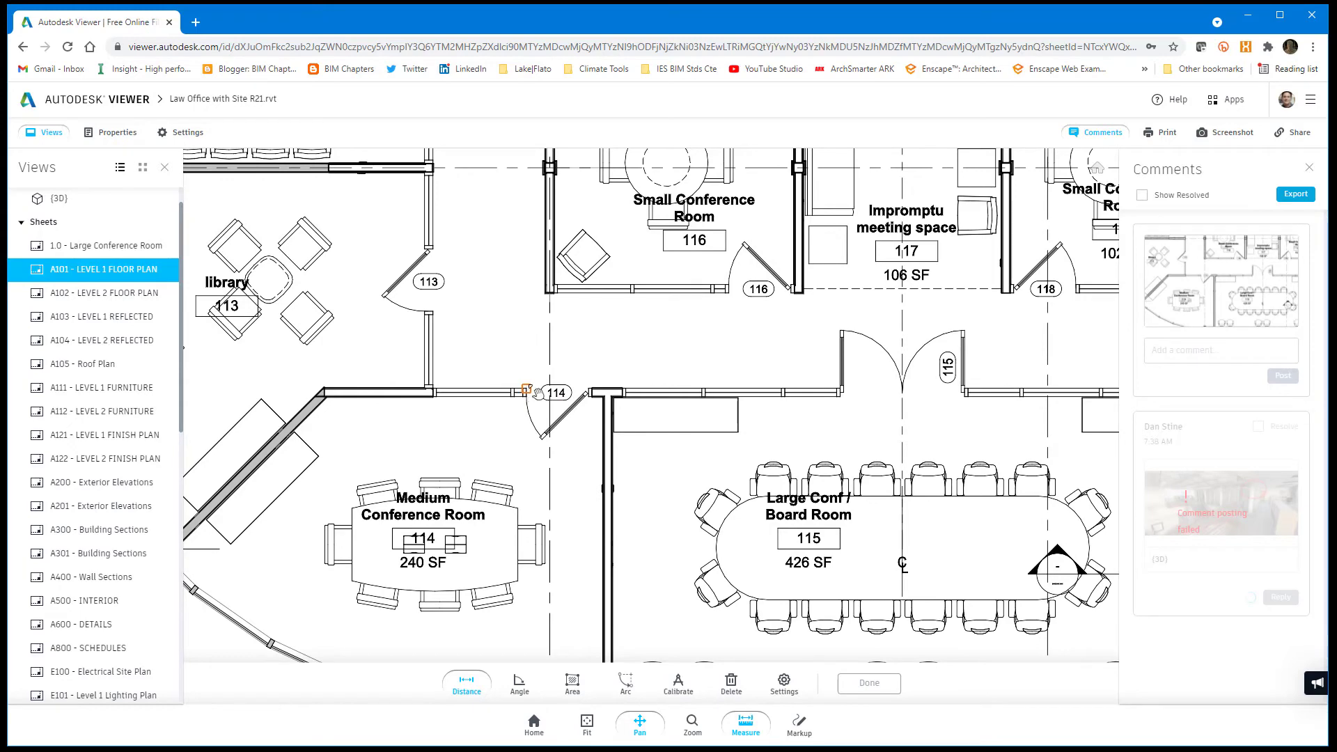
scroll(527, 391, "down", 2)
scroll(496, 390, "up", 2)
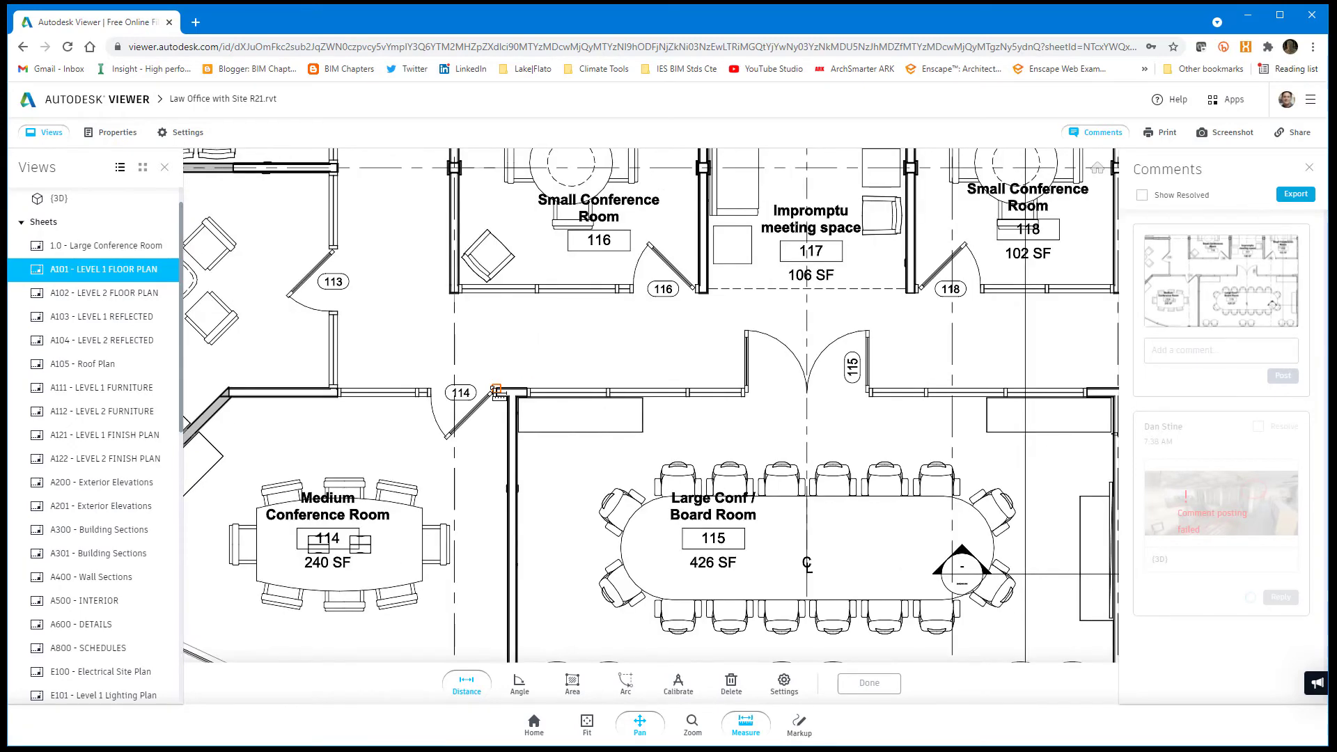
left_click(496, 389)
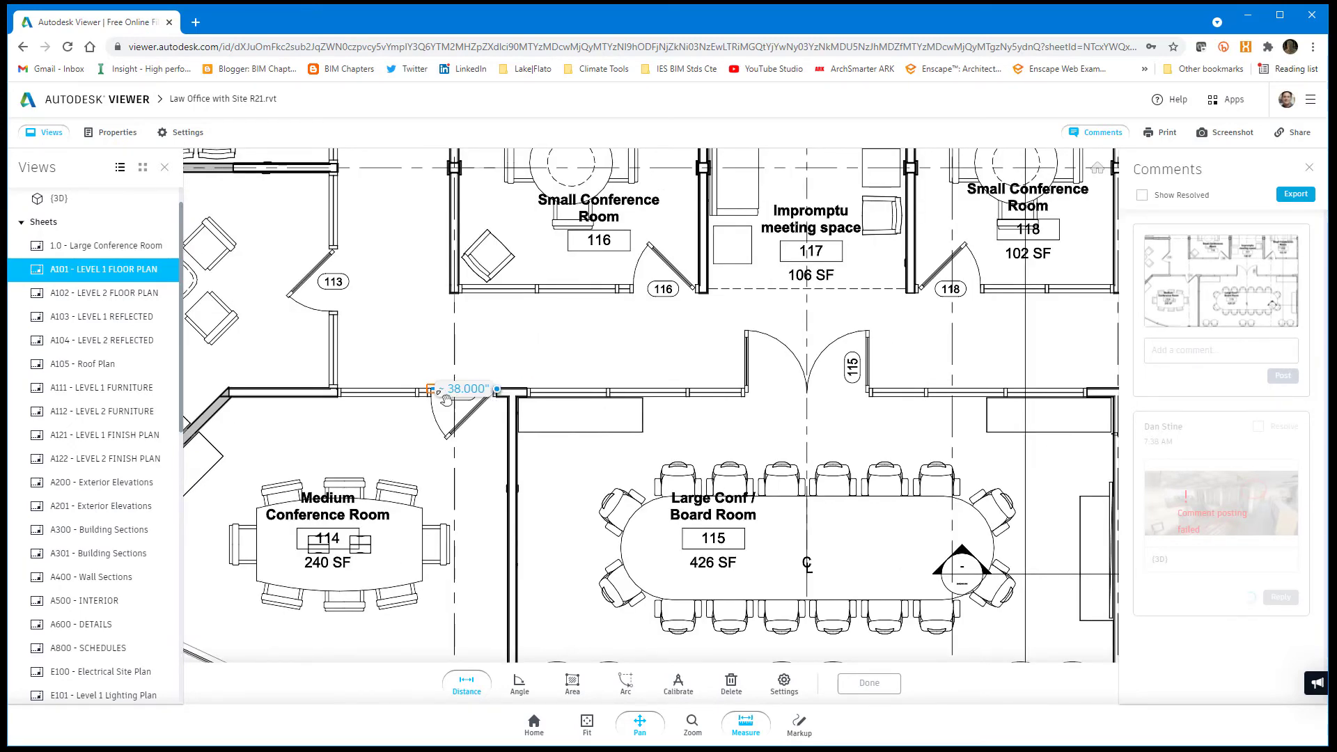
left_click(445, 397)
key("Escape")
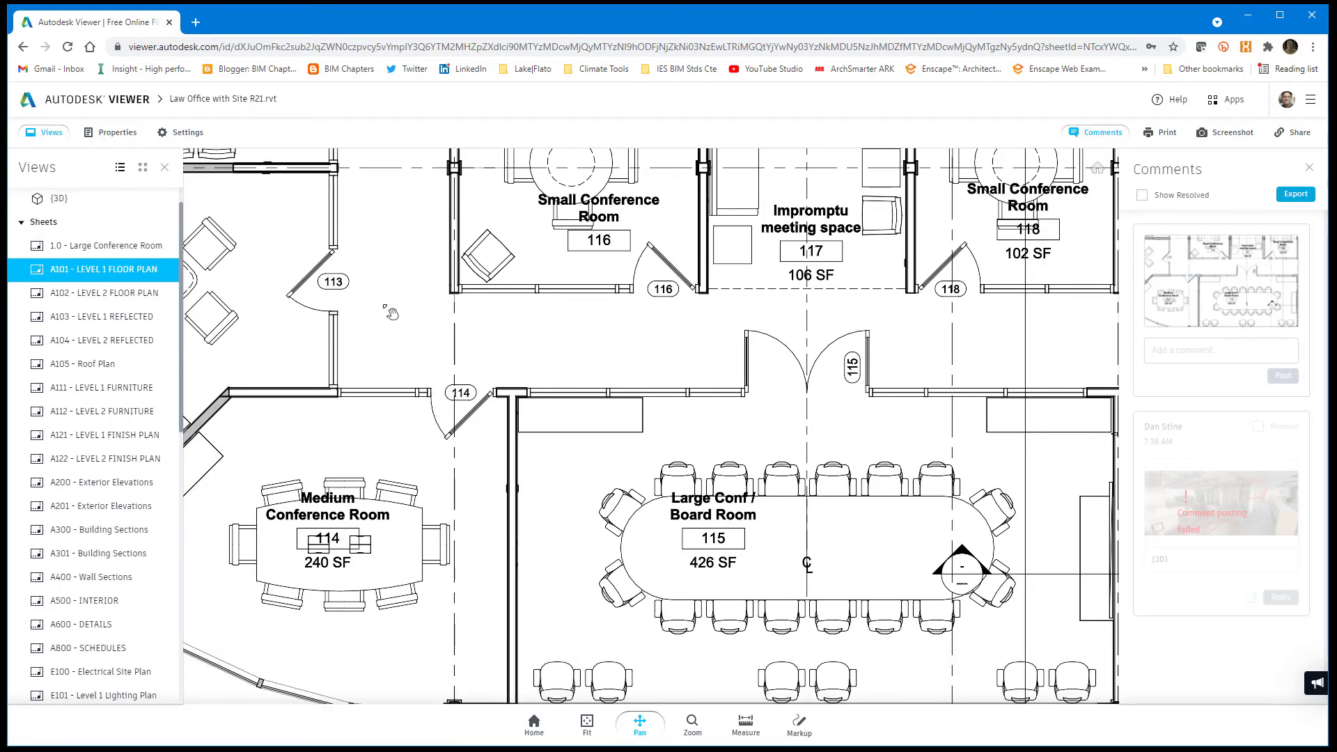
scroll(391, 314, "down", 10)
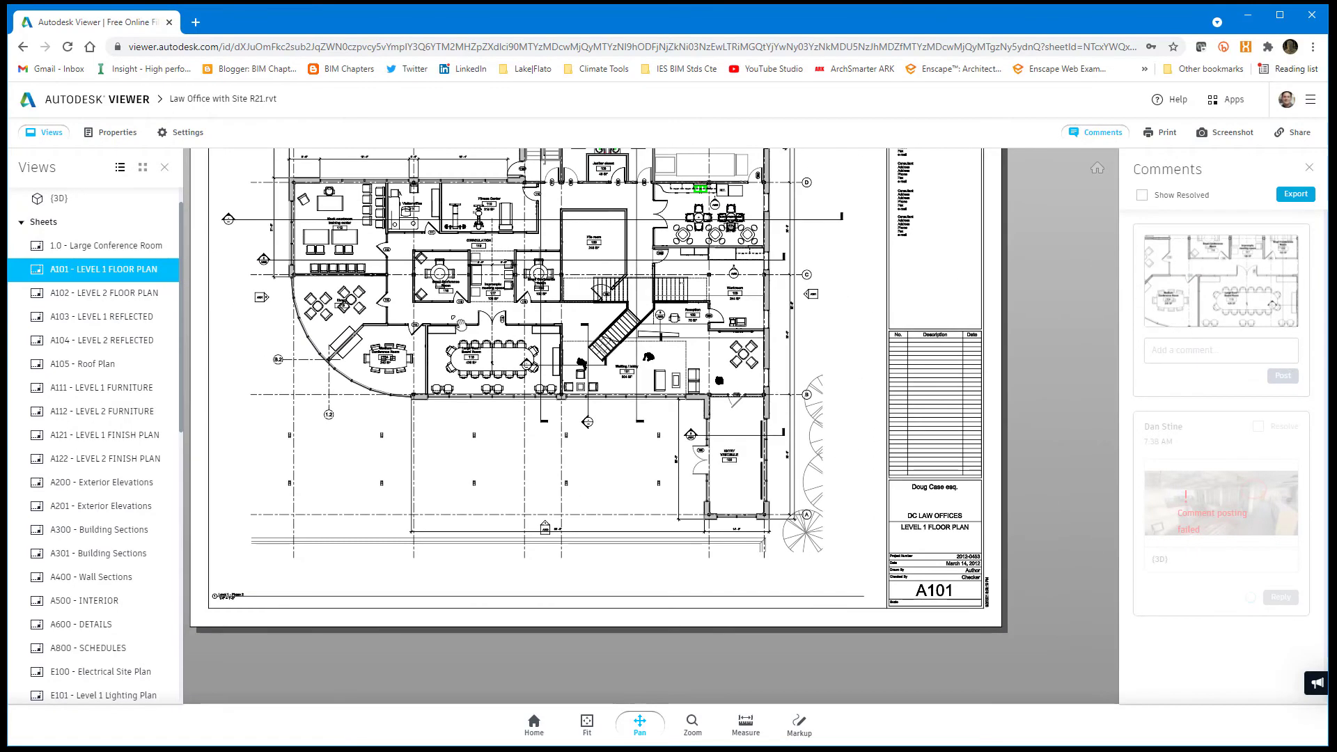
scroll(460, 323, "up", 1)
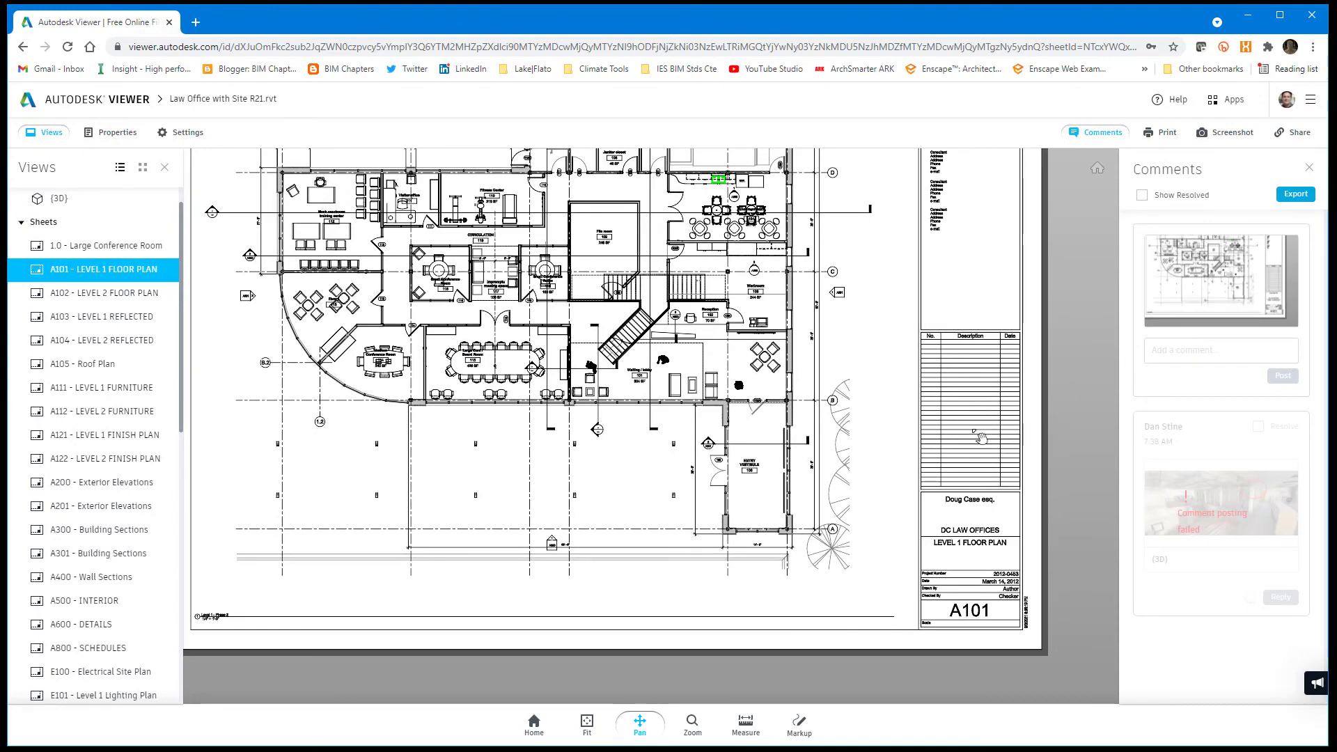
Step: Open the A111 - LEVEL 1 FURNITURE sheet and zoom into its furnished plan
left_click(104, 388)
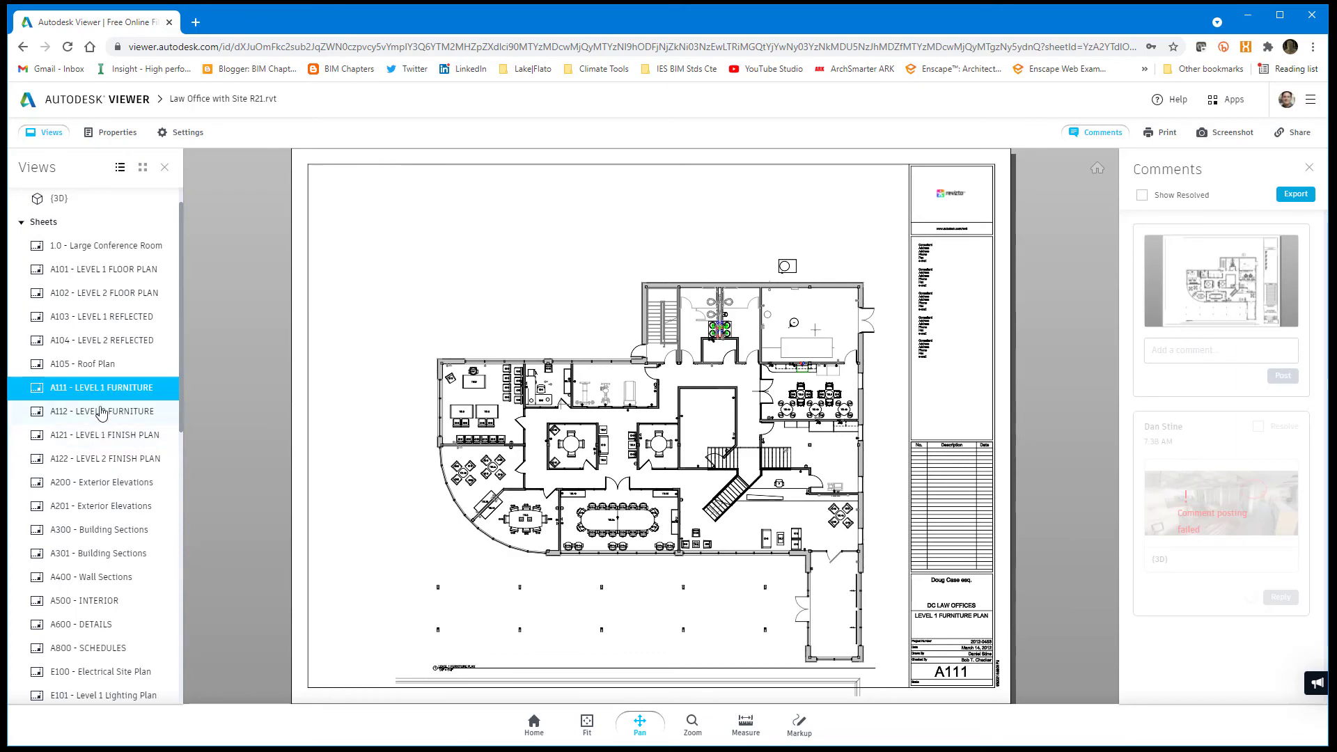
scroll(94, 417, "down", 10)
scroll(101, 388, "up", 11)
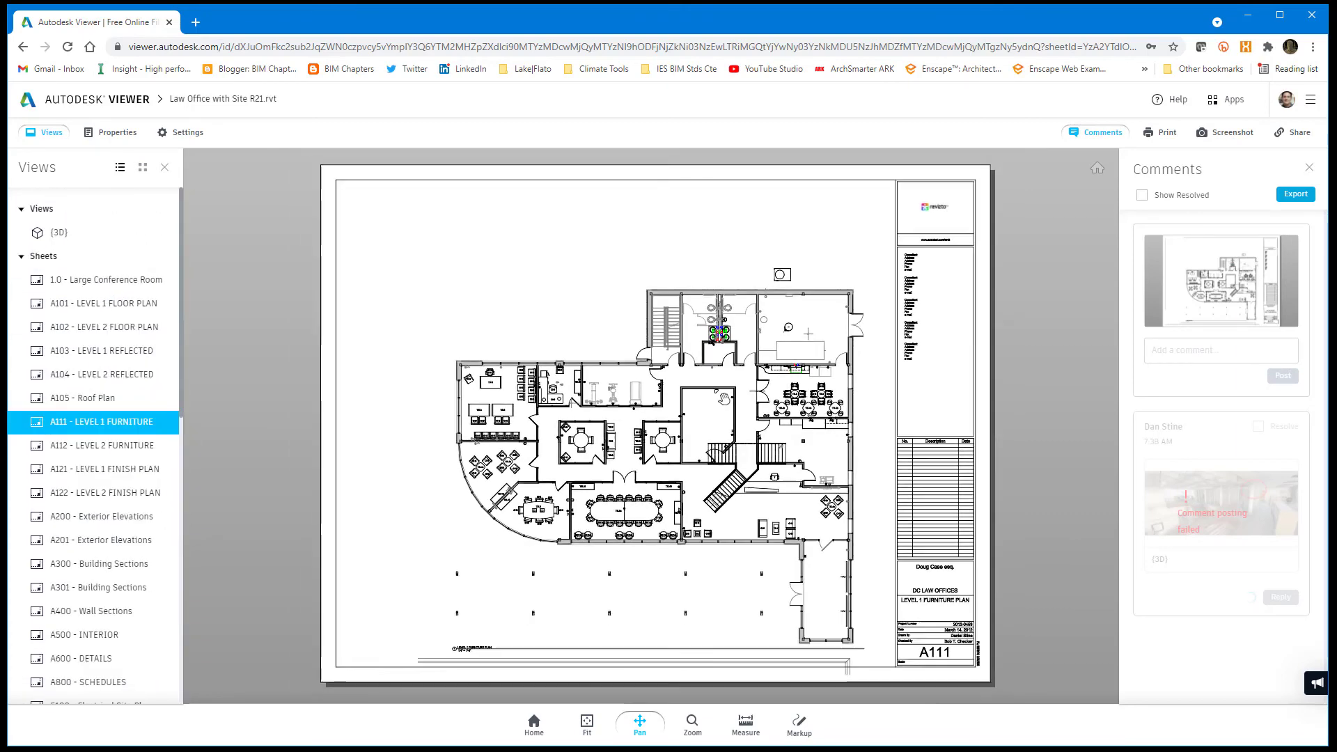
scroll(728, 381, "up", 2)
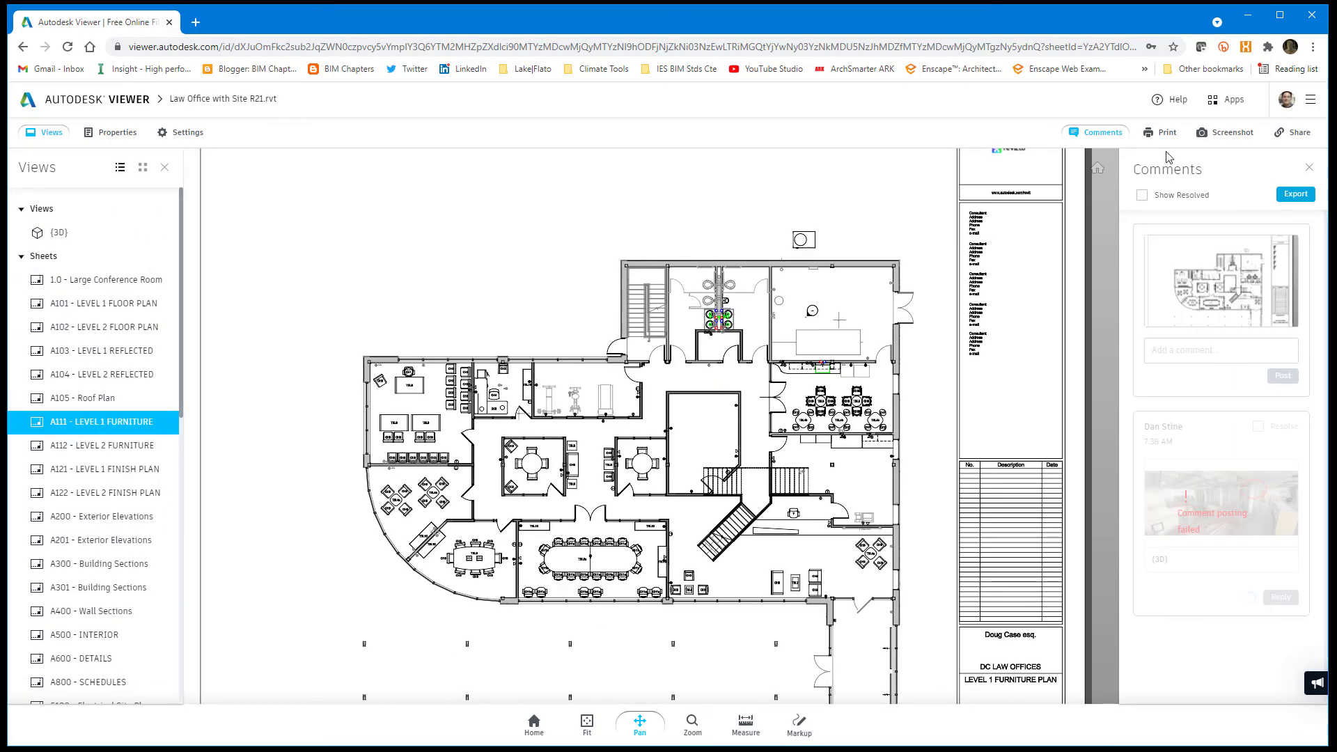